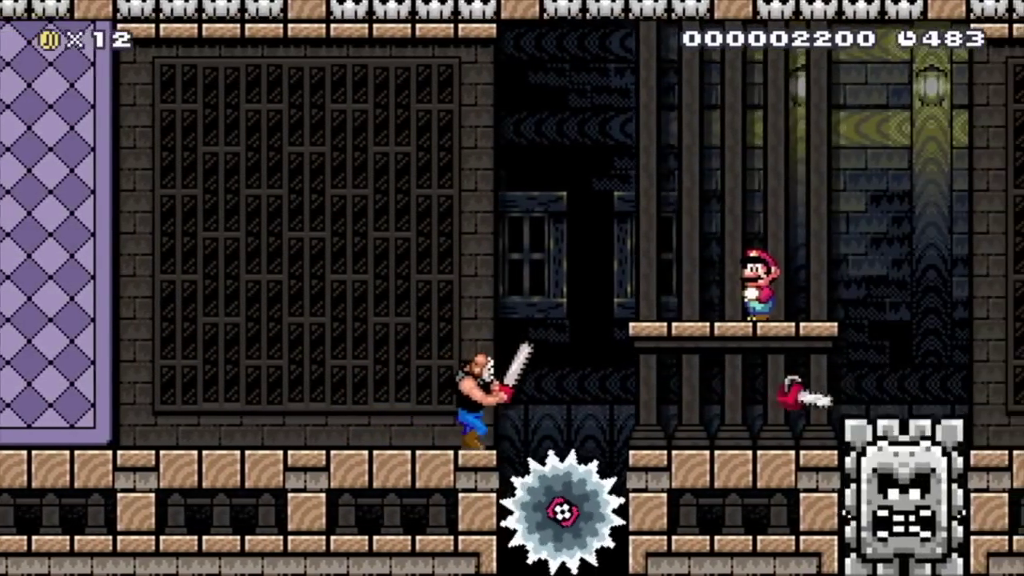
# - Run and jump rightward through the modded Super Mario Maker levels, reaching the upper platform
pyautogui.press('Right')
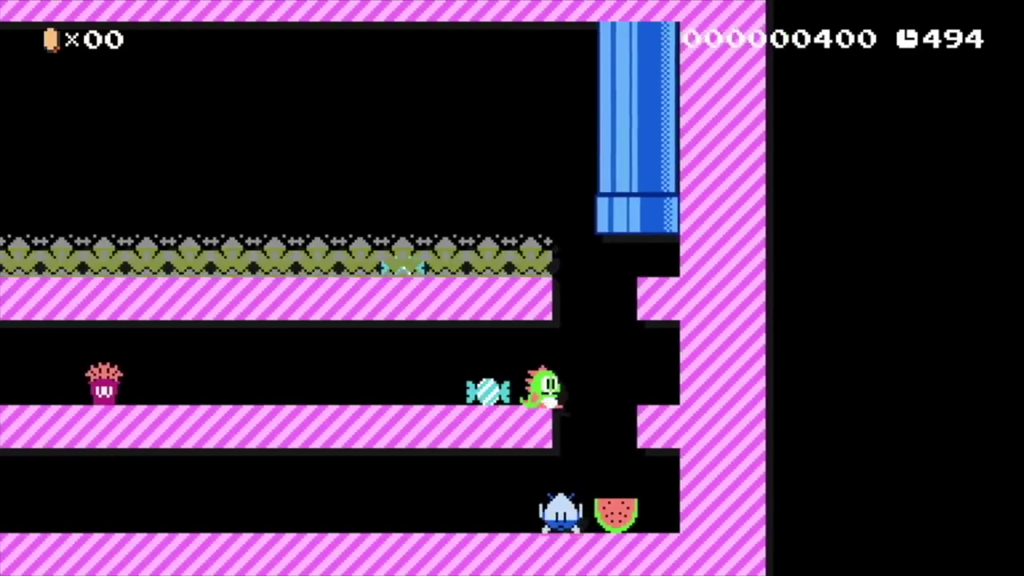
pyautogui.press('space')
pyautogui.press('Left')
pyautogui.press('Left')
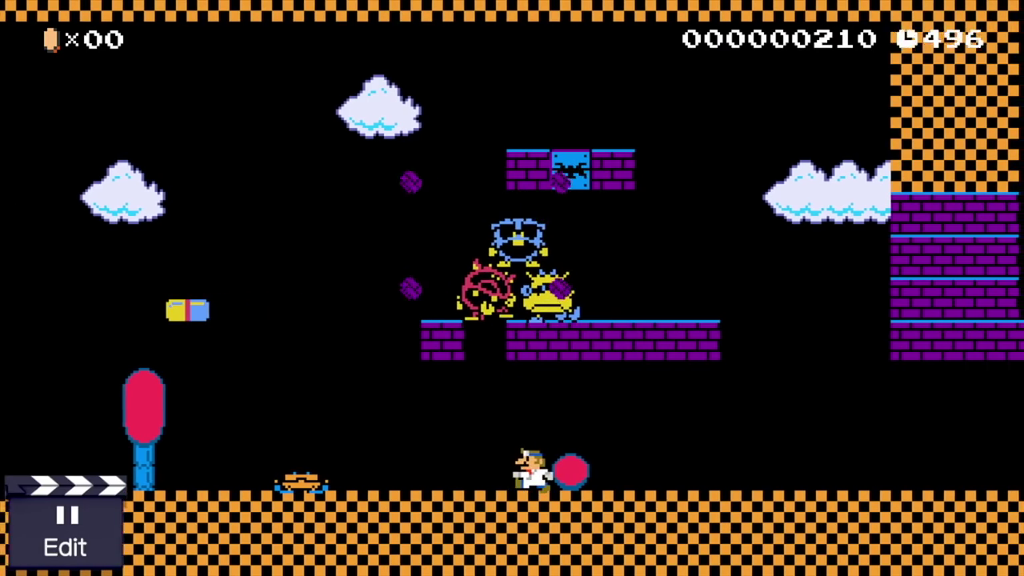
pyautogui.press('Right')
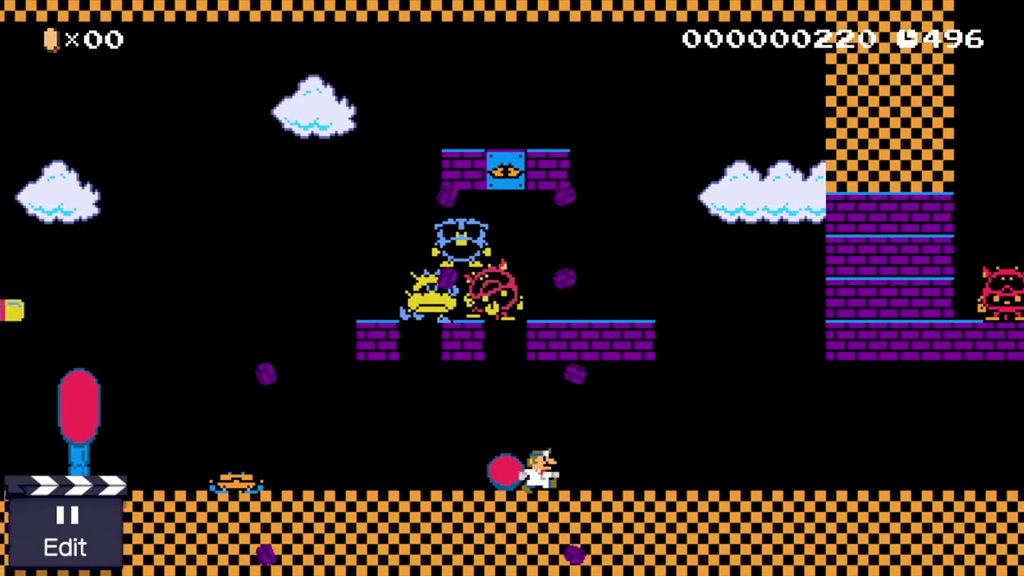
pyautogui.press('Right')
pyautogui.press('space')
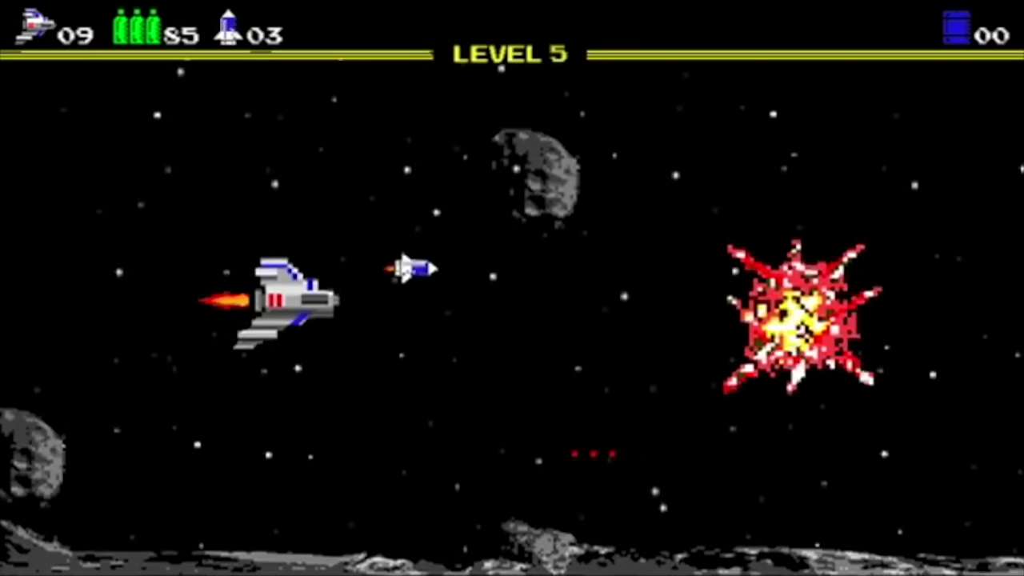
# - Steer the ship upward while firing rockets
pyautogui.press('Down')
pyautogui.press('Up')
pyautogui.press('space')
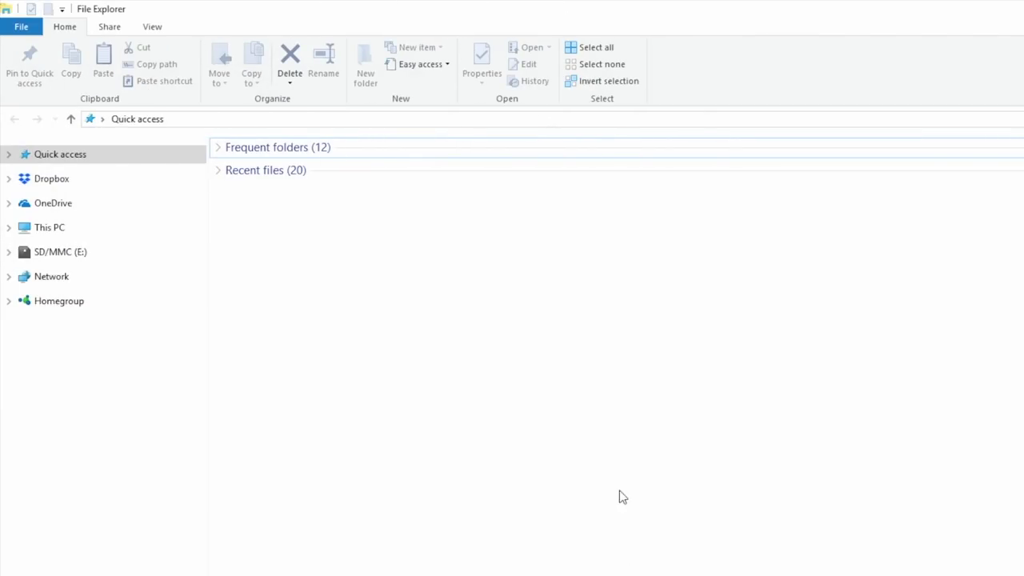
# - Quick-format SD/MMC (E:) as FAT32 with 64 kilobyte allocation units, confirming the erase
pyautogui.rightClick(52, 260)
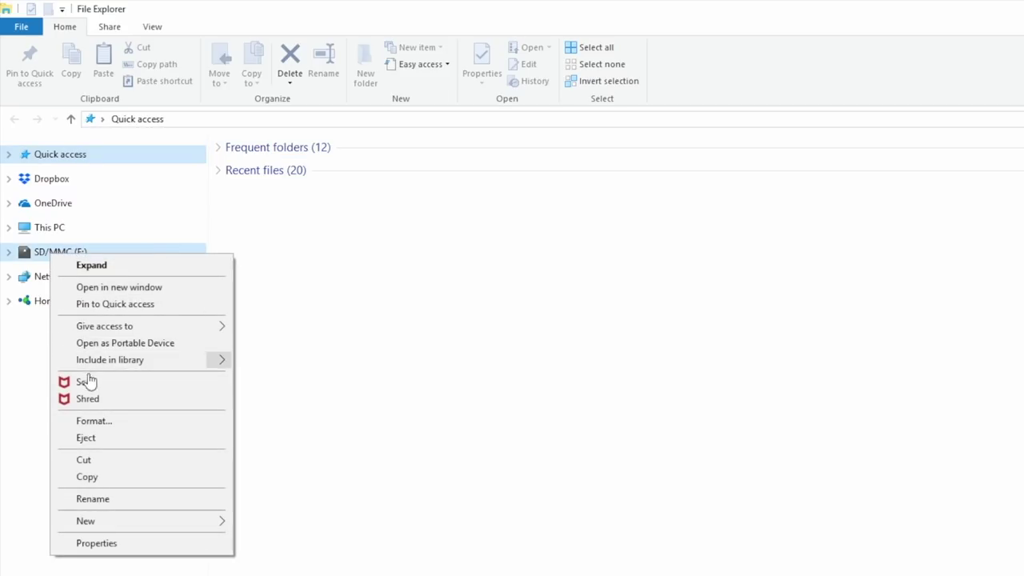
pyautogui.click(108, 422)
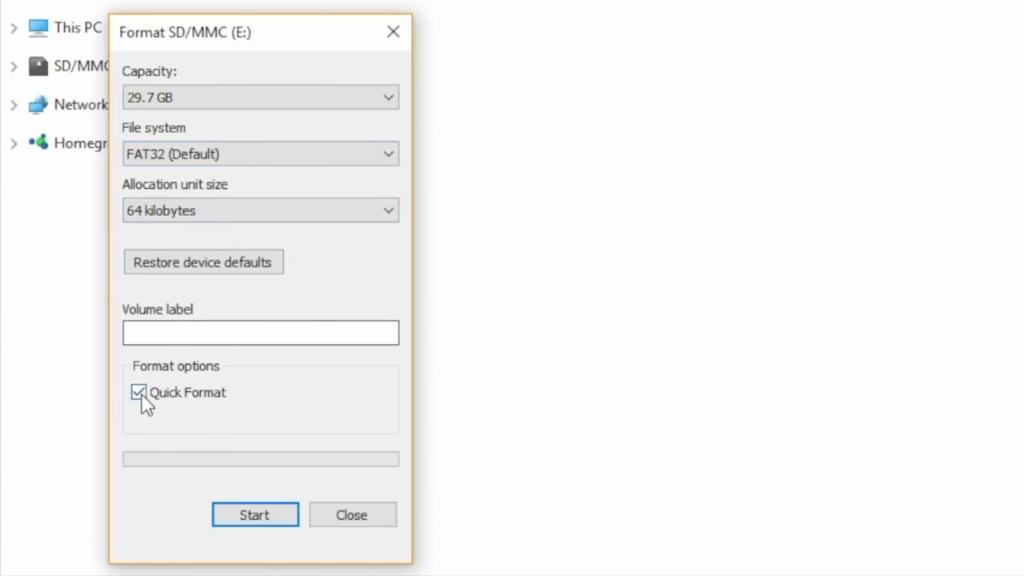
pyautogui.click(269, 515)
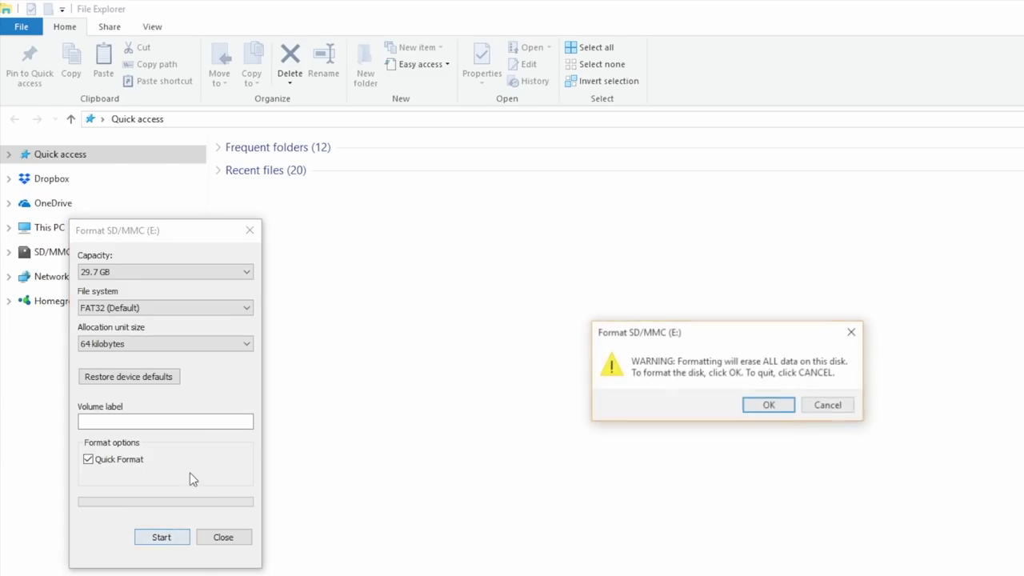
pyautogui.click(770, 406)
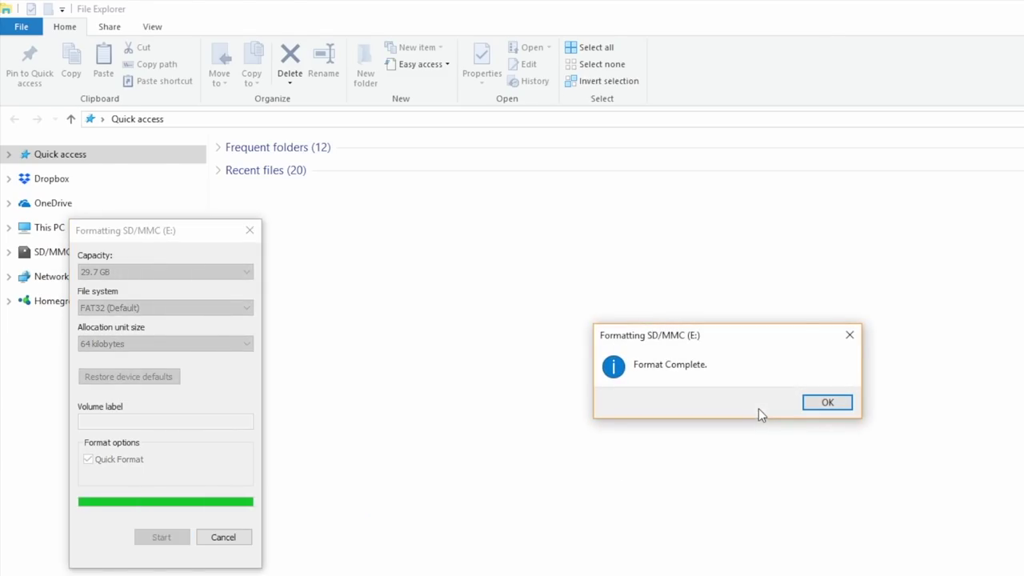
pyautogui.click(829, 402)
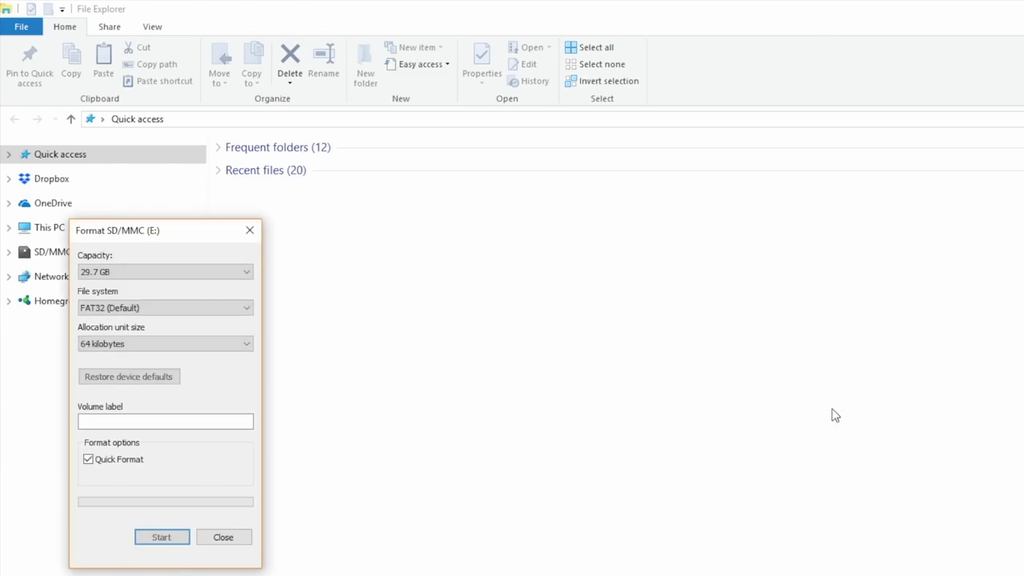
pyautogui.click(224, 537)
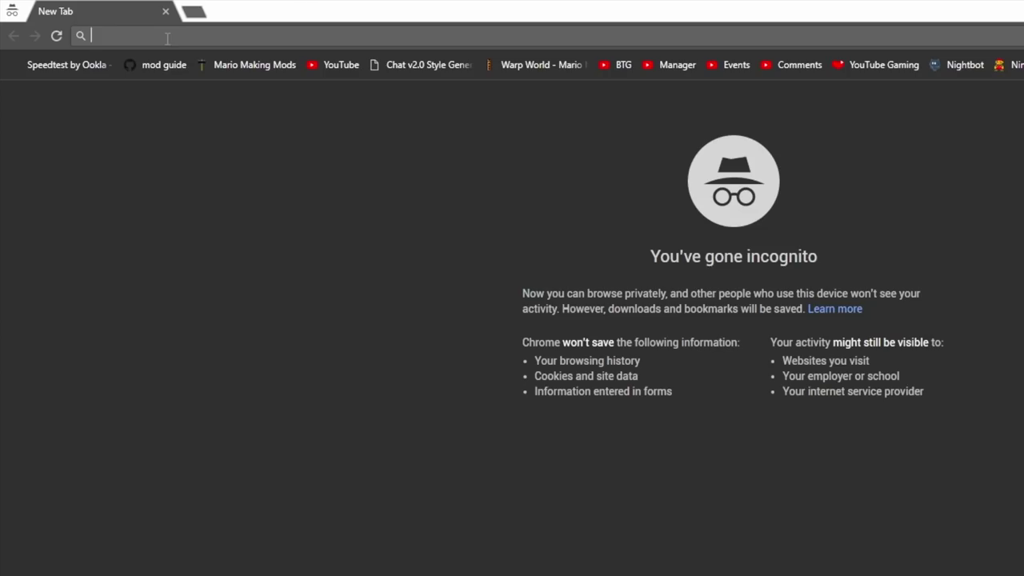
pyautogui.rightClick(167, 38)
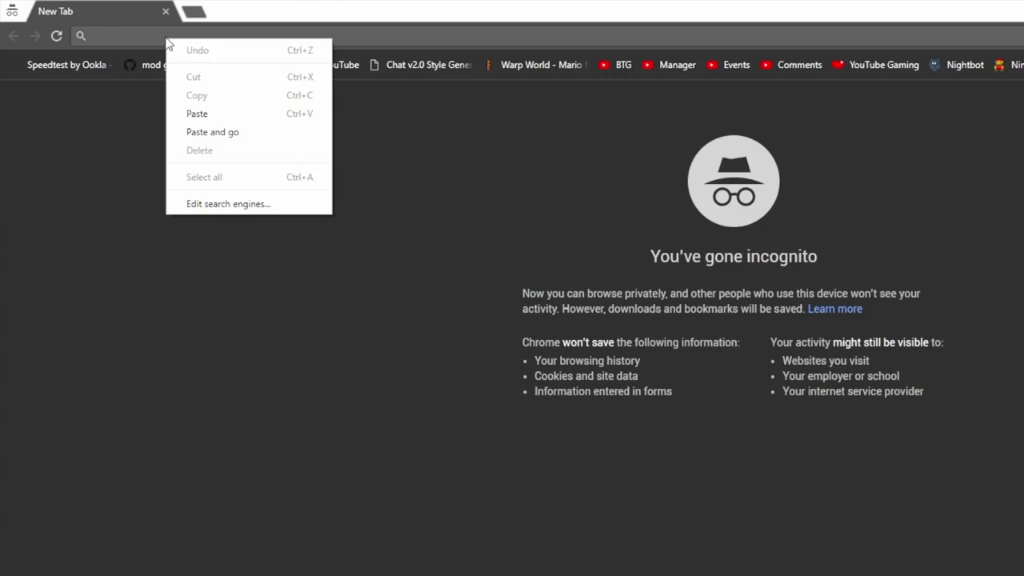
# - Load the homebrew_launcher GitHub releases page and download homebrew_launcher.v1.4.zip from Release v1.4
pyautogui.click(229, 116)
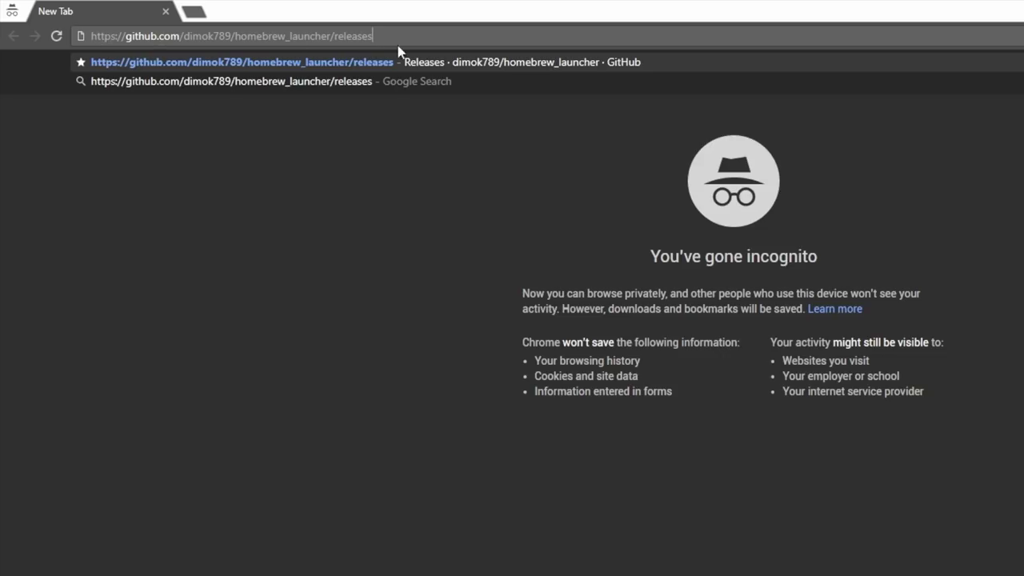
pyautogui.press('Return')
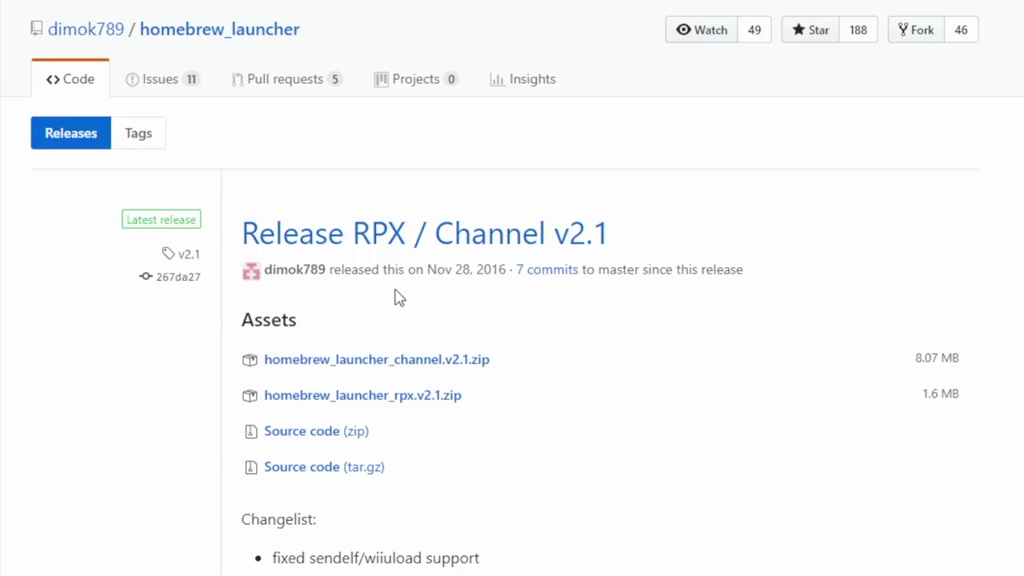
pyautogui.scroll(-5, 392, 297)
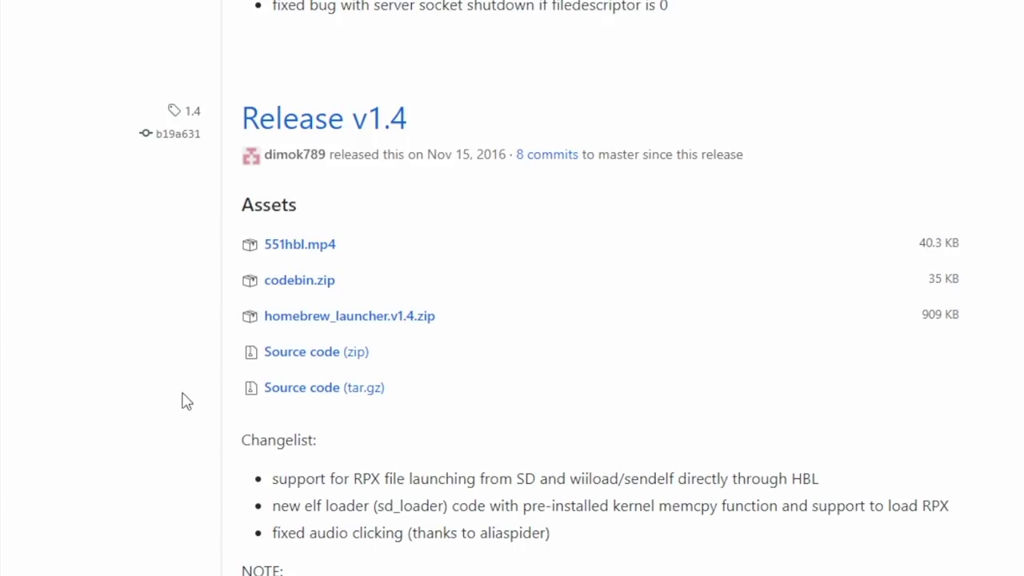
pyautogui.click(396, 316)
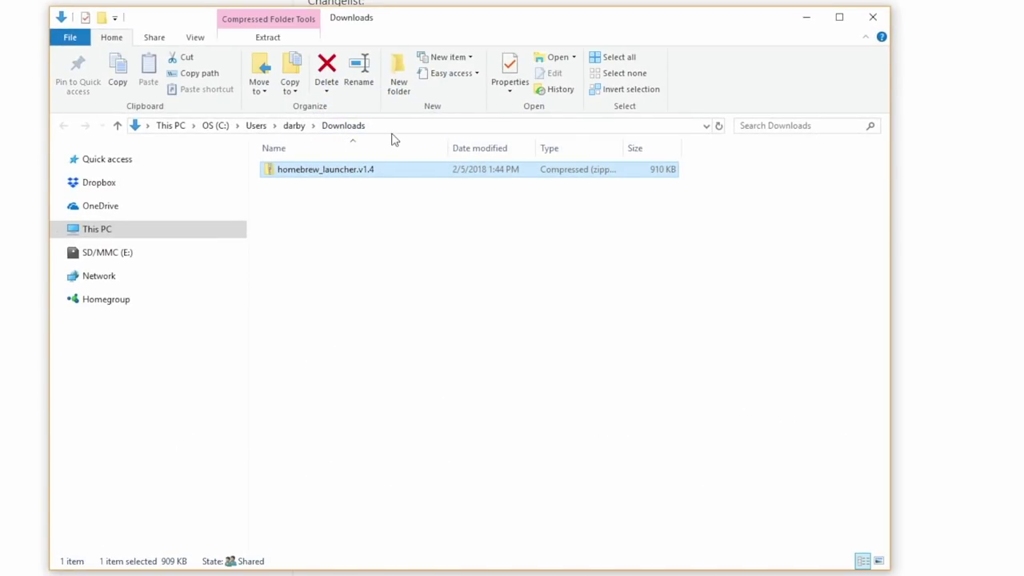
# - Extract homebrew_launcher.v1.4.zip to the root of SD/MMC (E:)
pyautogui.rightClick(326, 177)
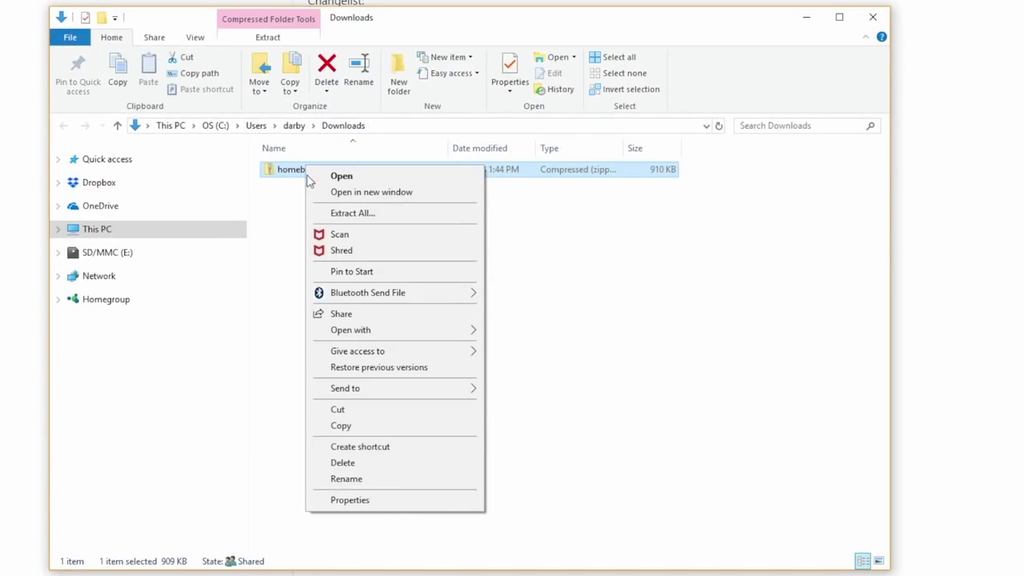
pyautogui.click(352, 213)
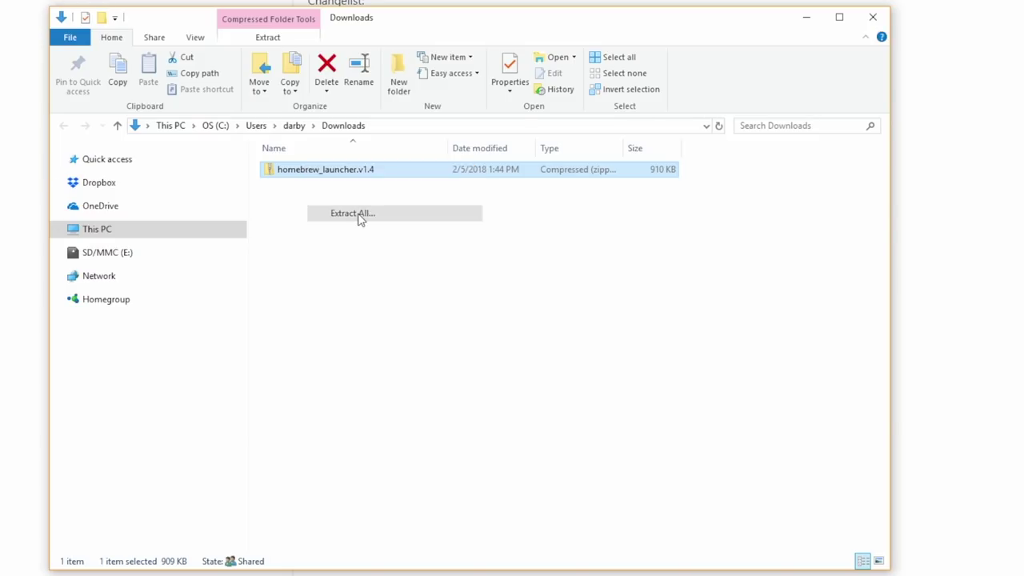
pyautogui.click(671, 269)
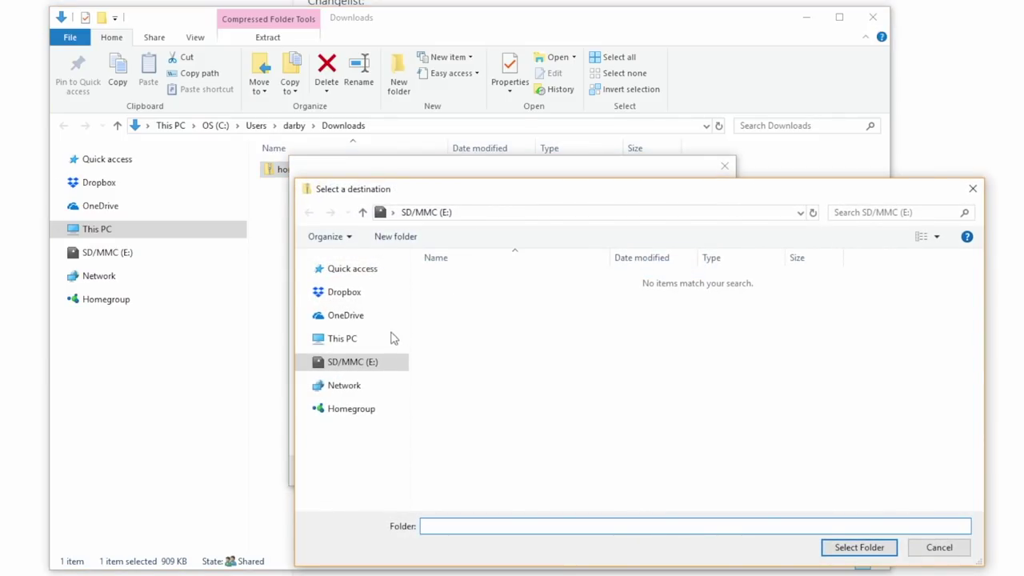
pyautogui.click(344, 364)
pyautogui.click(859, 548)
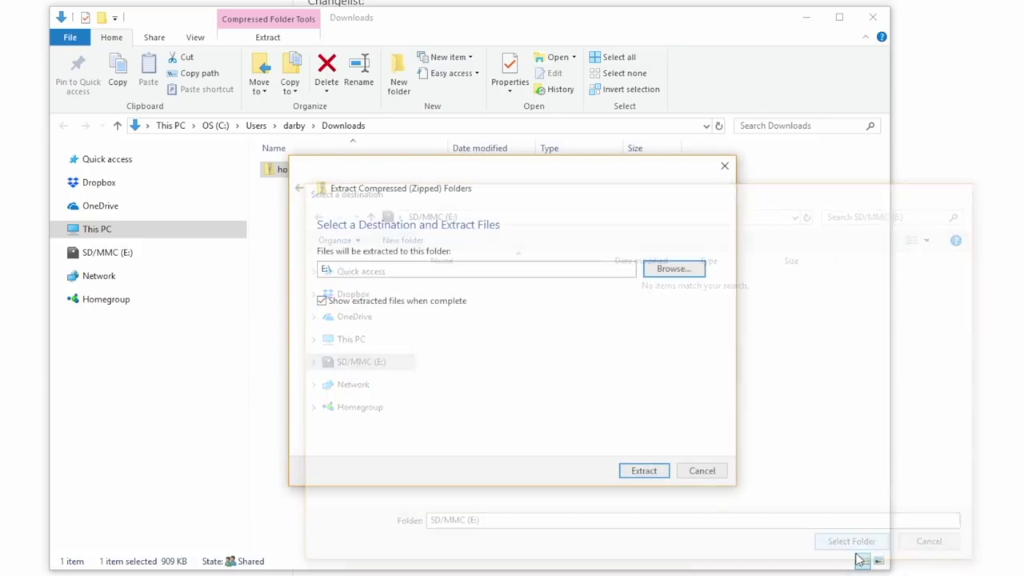
pyautogui.click(651, 469)
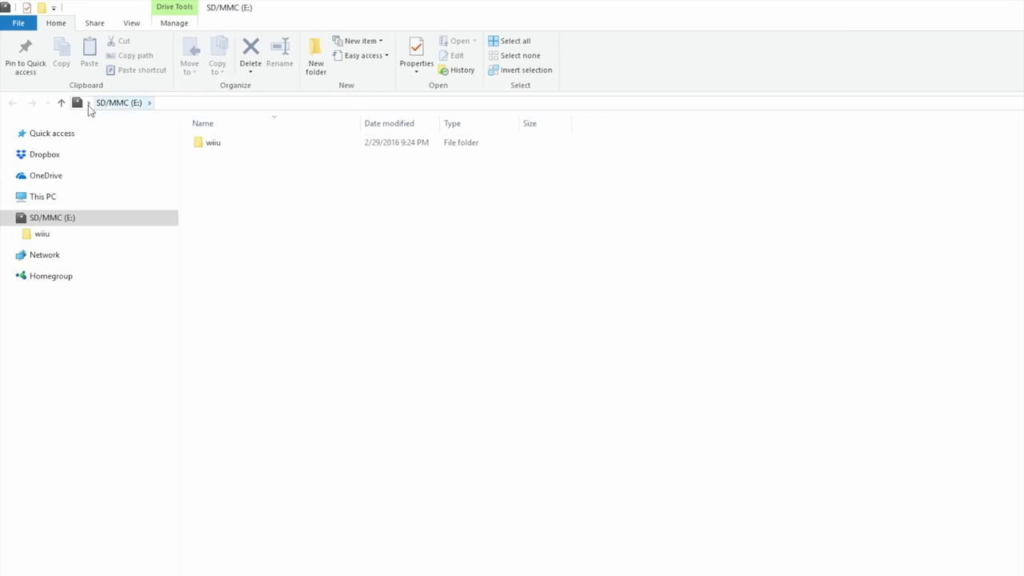
# - Browse into wiiu\apps\homebrew_launcher on the card to check the extracted files
pyautogui.doubleClick(215, 150)
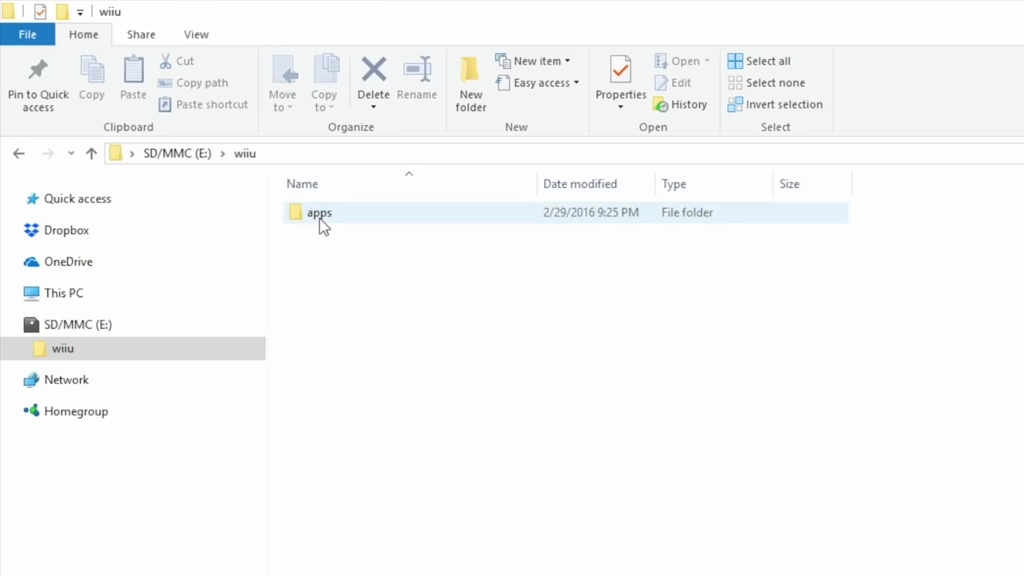
pyautogui.doubleClick(321, 224)
pyautogui.doubleClick(315, 221)
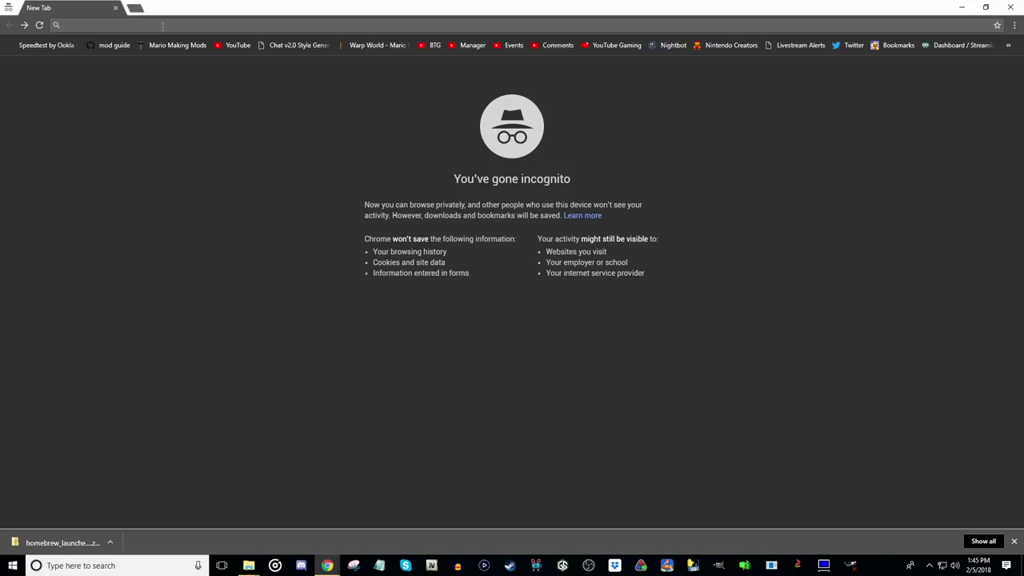
# - Open the wiiubru SDcafiine page, download SDcafiine.zip, and show it in Downloads
pyautogui.rightClick(152, 28)
pyautogui.click(174, 81)
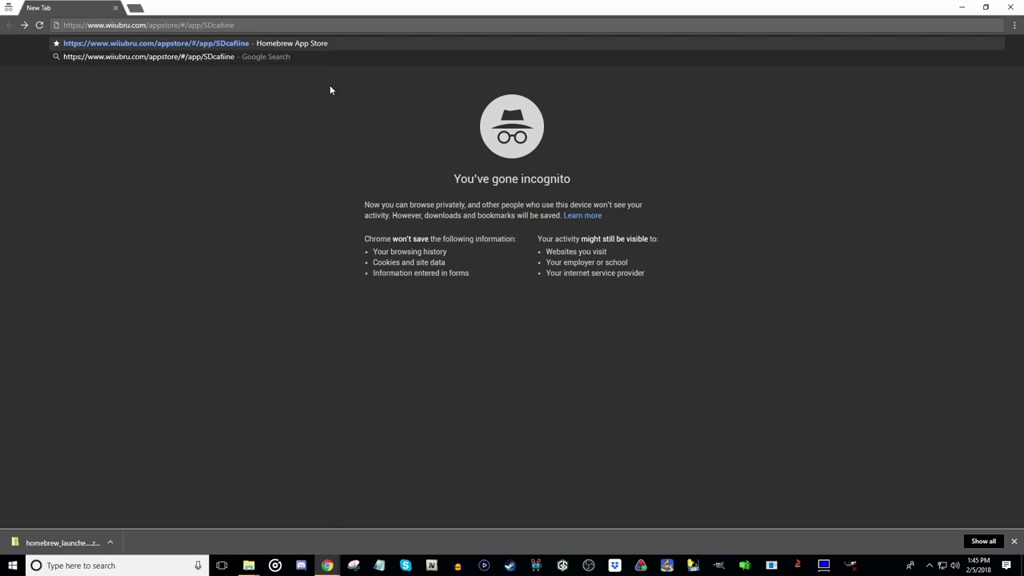
pyautogui.click(278, 45)
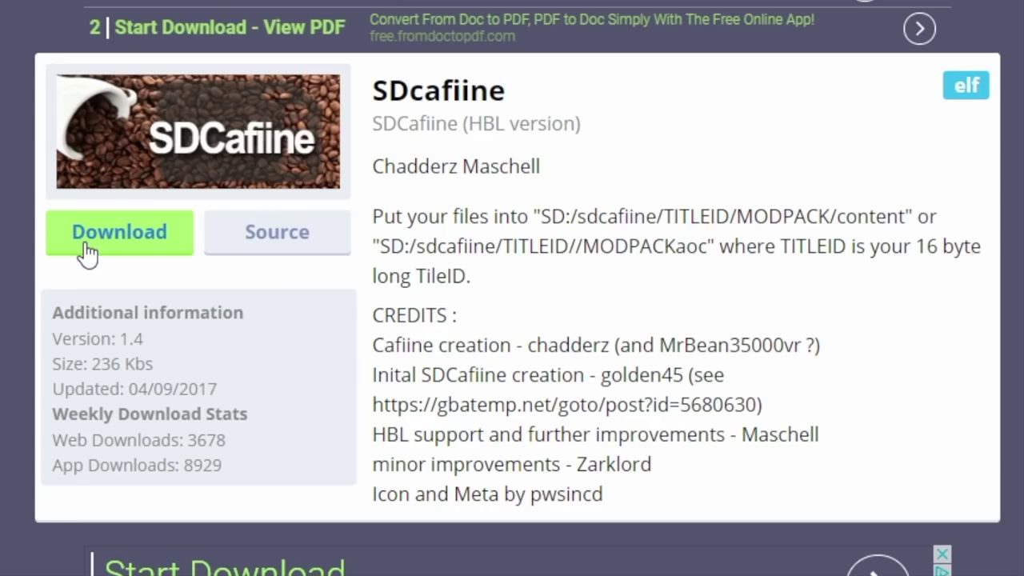
pyautogui.click(88, 250)
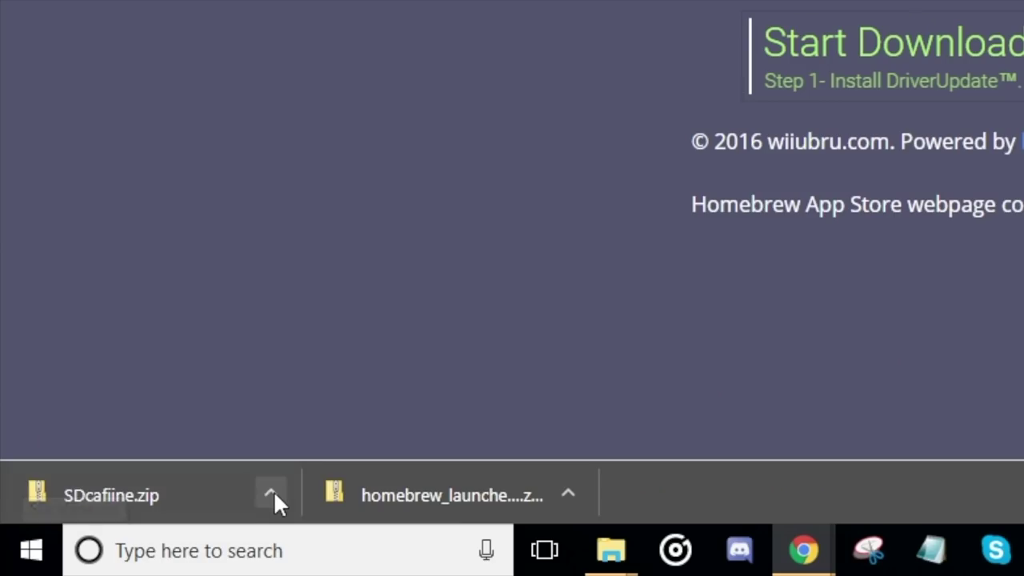
pyautogui.click(274, 490)
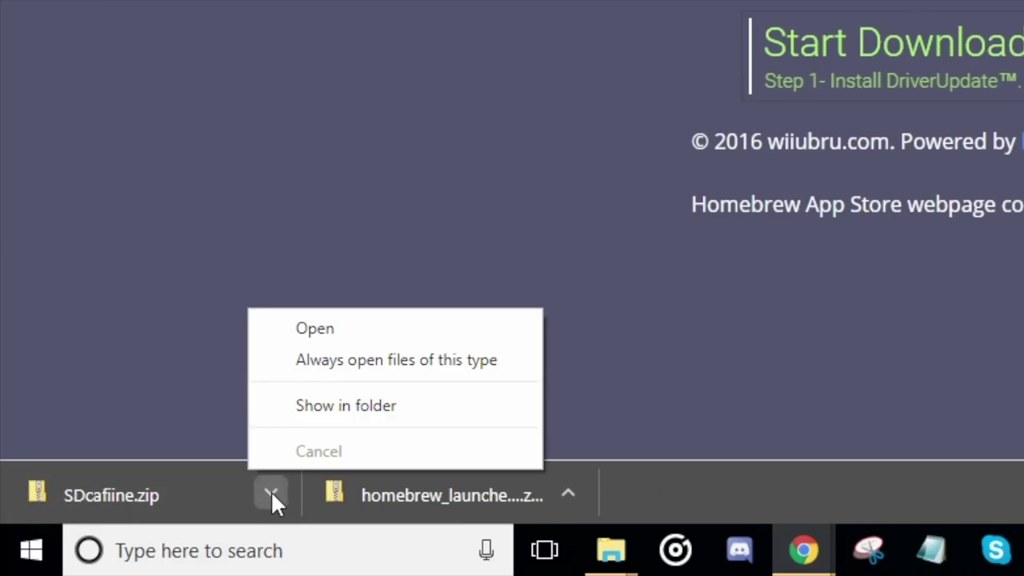
pyautogui.click(309, 409)
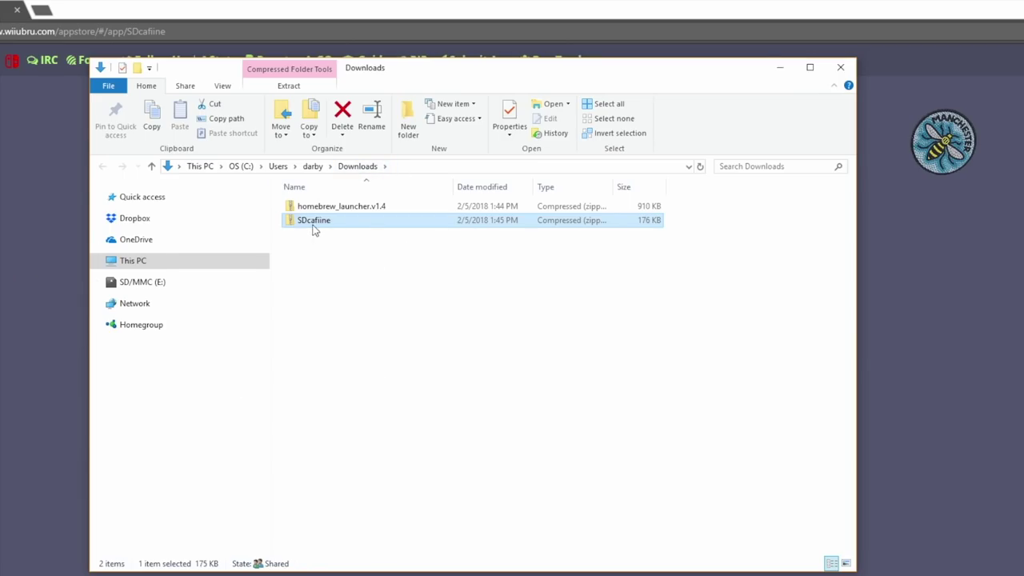
# - Extract SDcafiine.zip to the root of SD/MMC (E:)
pyautogui.rightClick(314, 229)
pyautogui.click(339, 269)
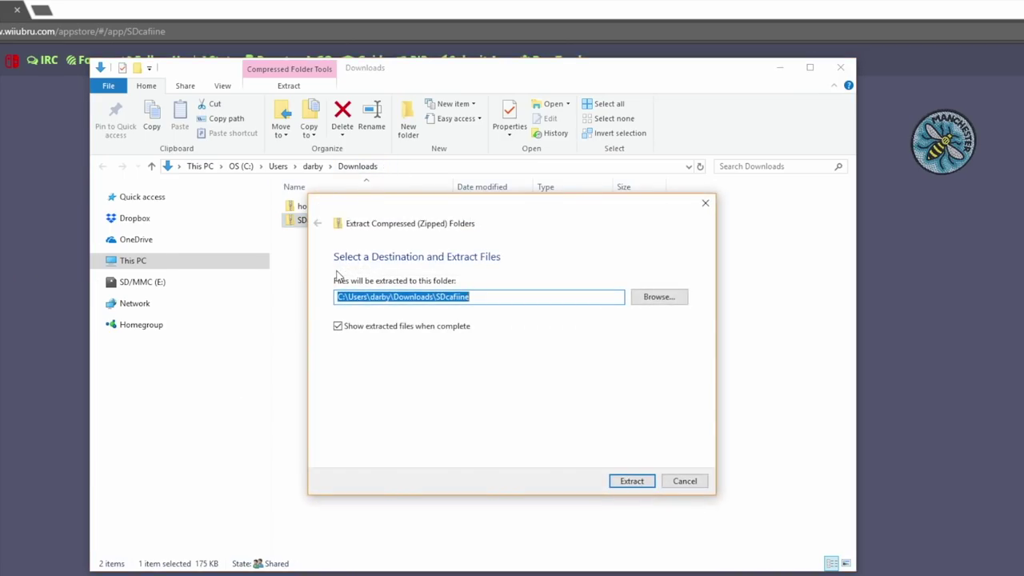
pyautogui.click(653, 296)
pyautogui.click(367, 383)
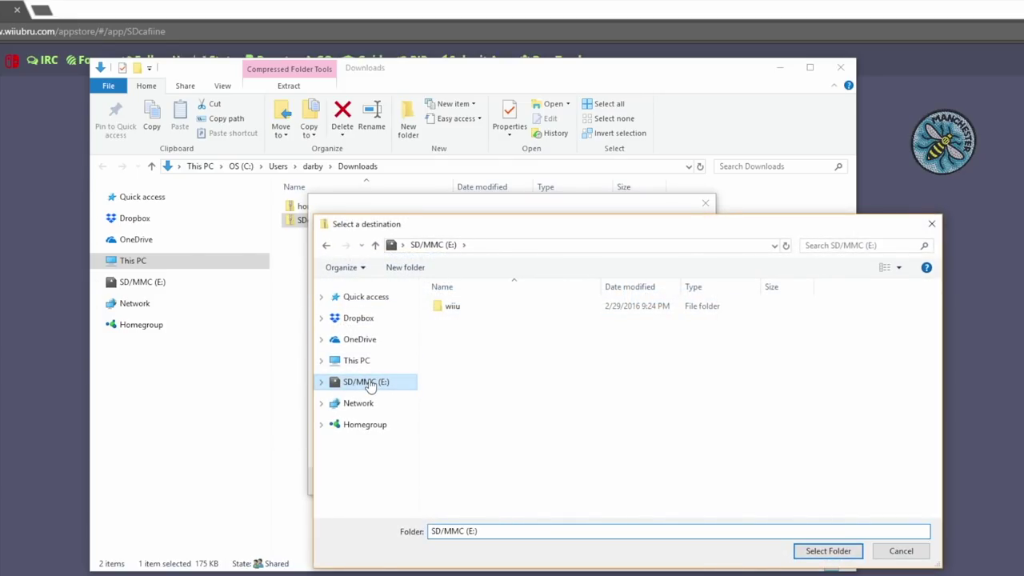
pyautogui.click(827, 551)
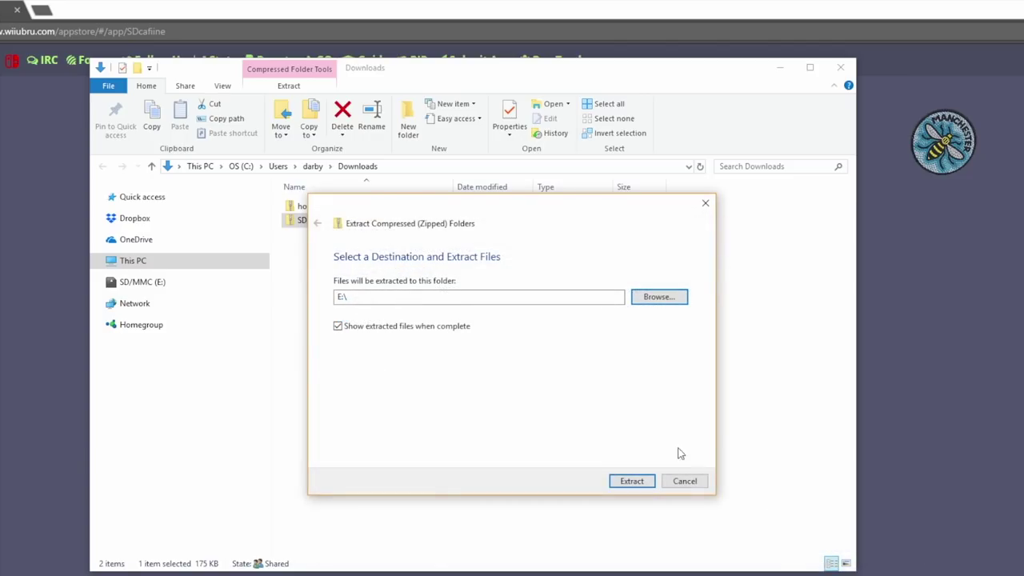
pyautogui.click(648, 481)
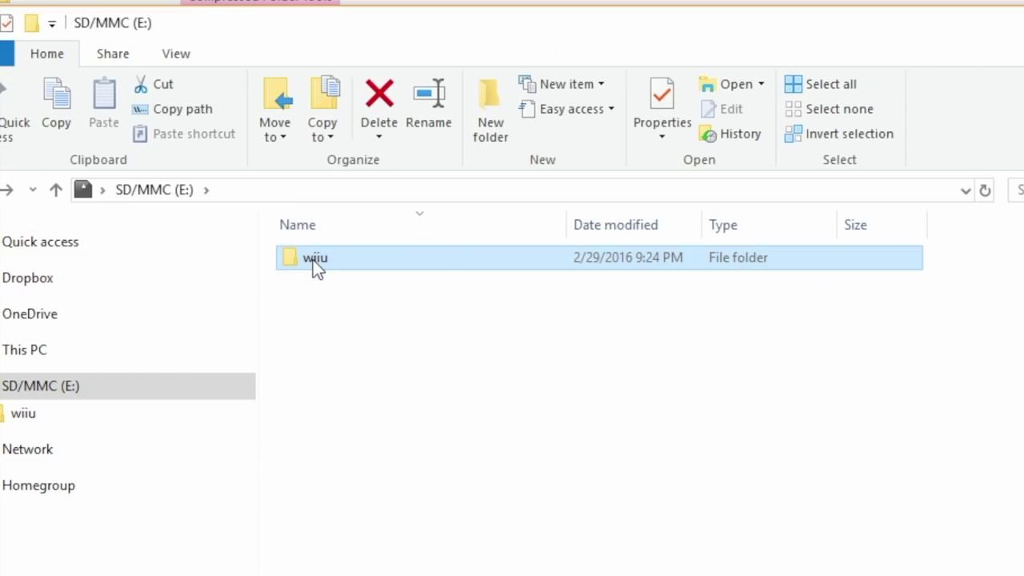
# - Check wiiu\apps\SDcafiine on the card, then return to the SD card root
pyautogui.doubleClick(320, 226)
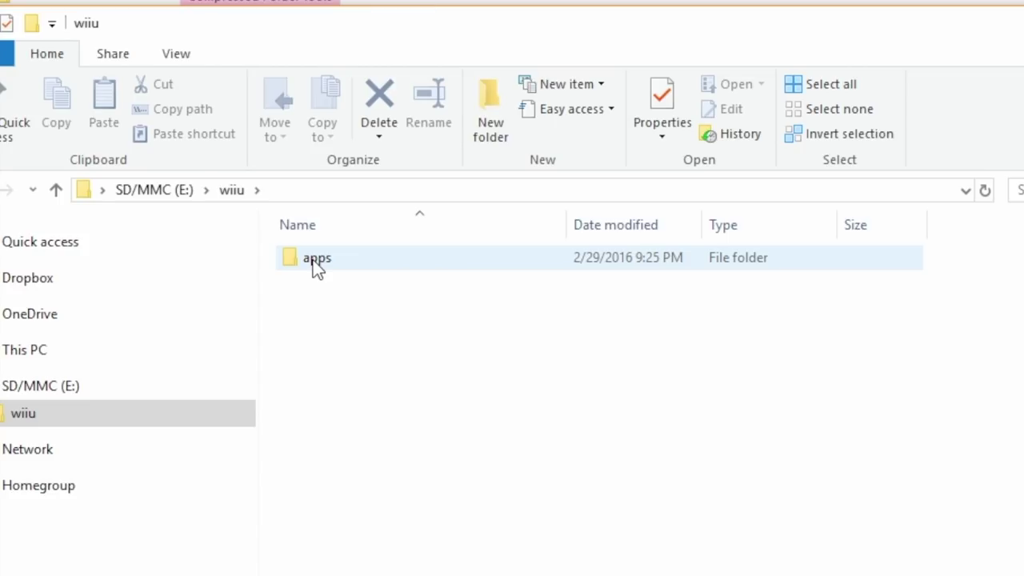
pyautogui.doubleClick(318, 268)
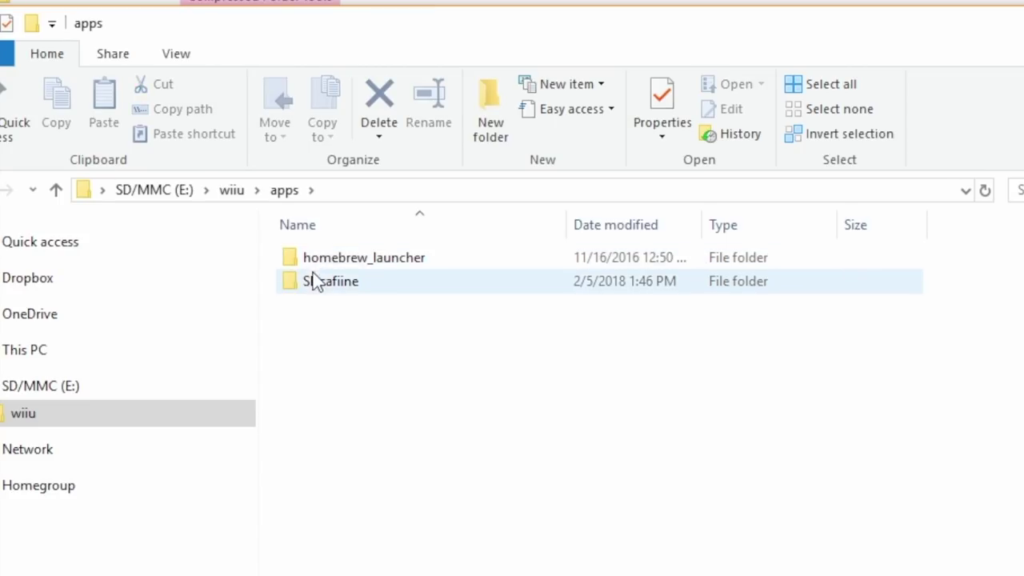
pyautogui.click(341, 291)
pyautogui.doubleClick(341, 291)
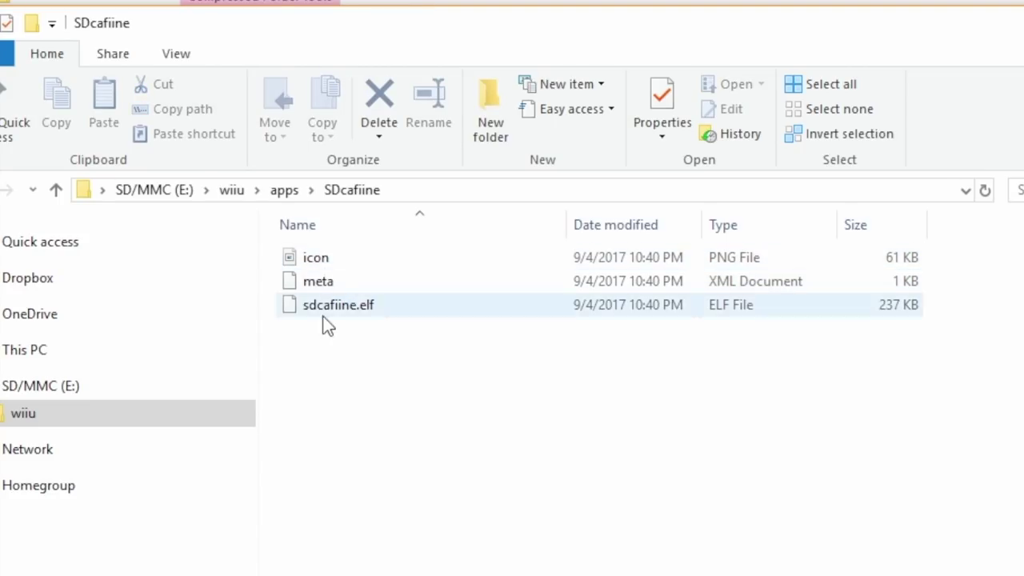
pyautogui.click(8, 190)
pyautogui.hotkey('alt', 'Left')
pyautogui.hotkey('alt', 'Left')
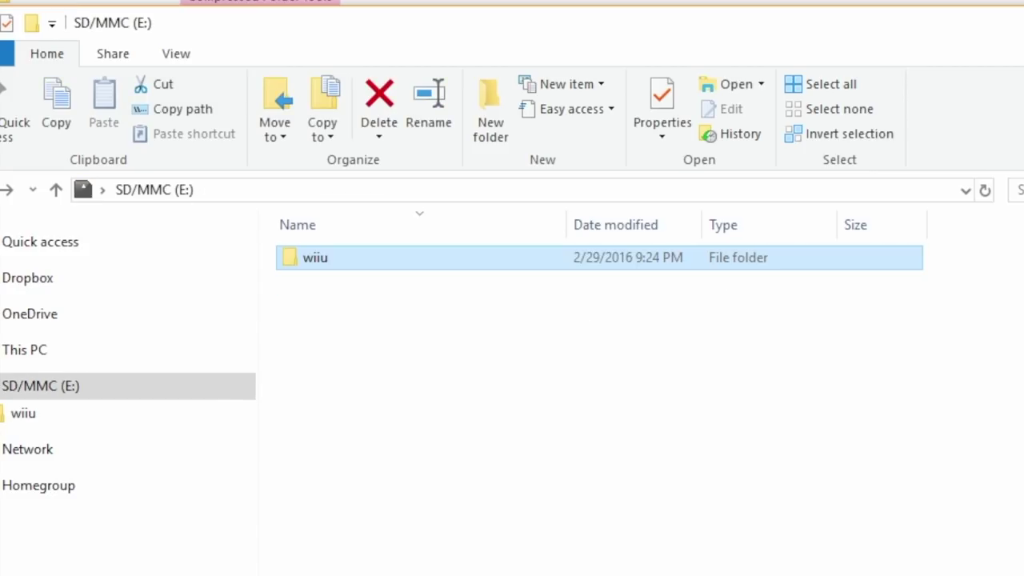
# - Create a folder named SDCafiine at the SD card root and open it
pyautogui.rightClick(309, 363)
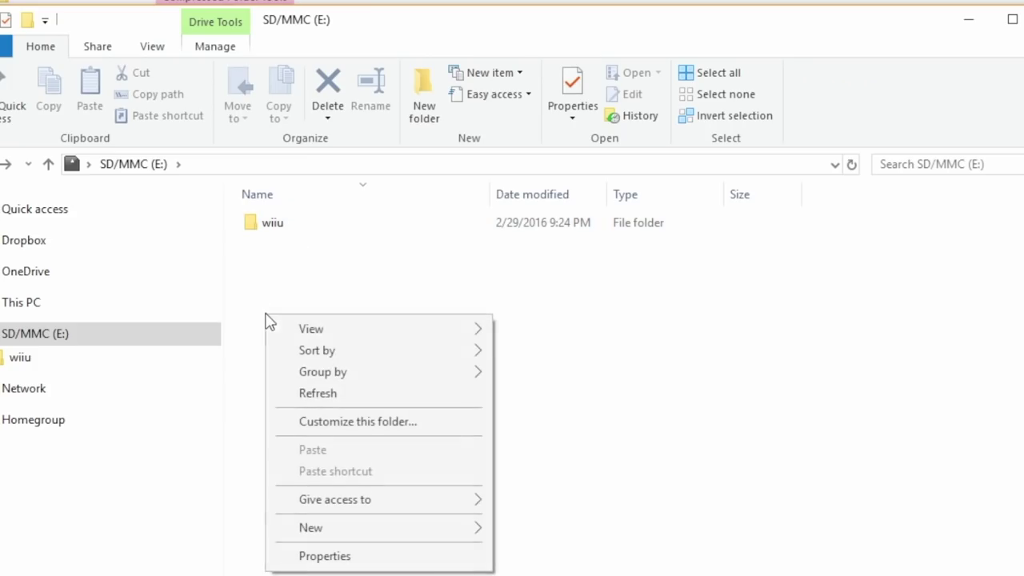
pyautogui.moveTo(376, 530)
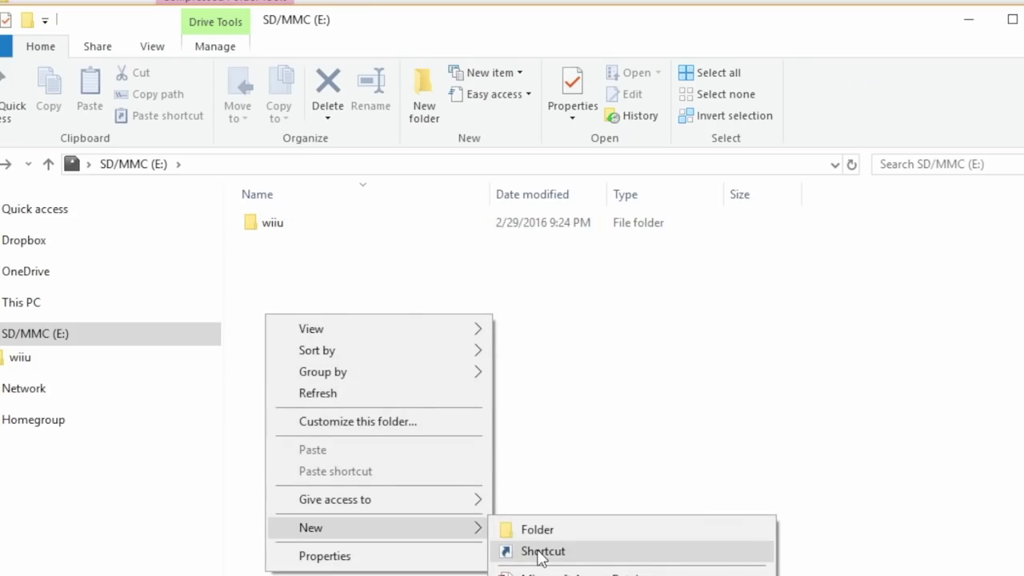
pyautogui.click(524, 528)
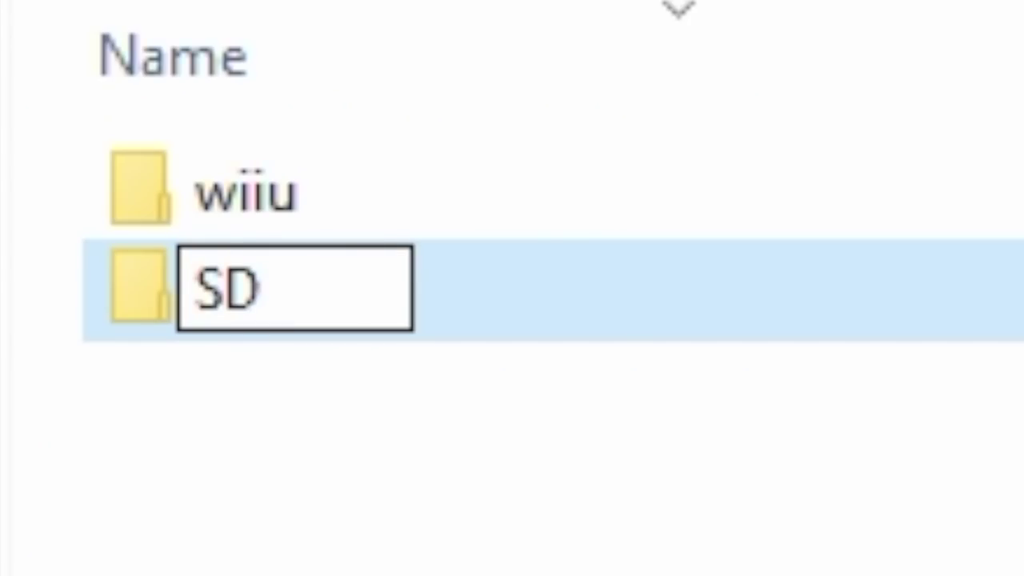
pyautogui.write('C')
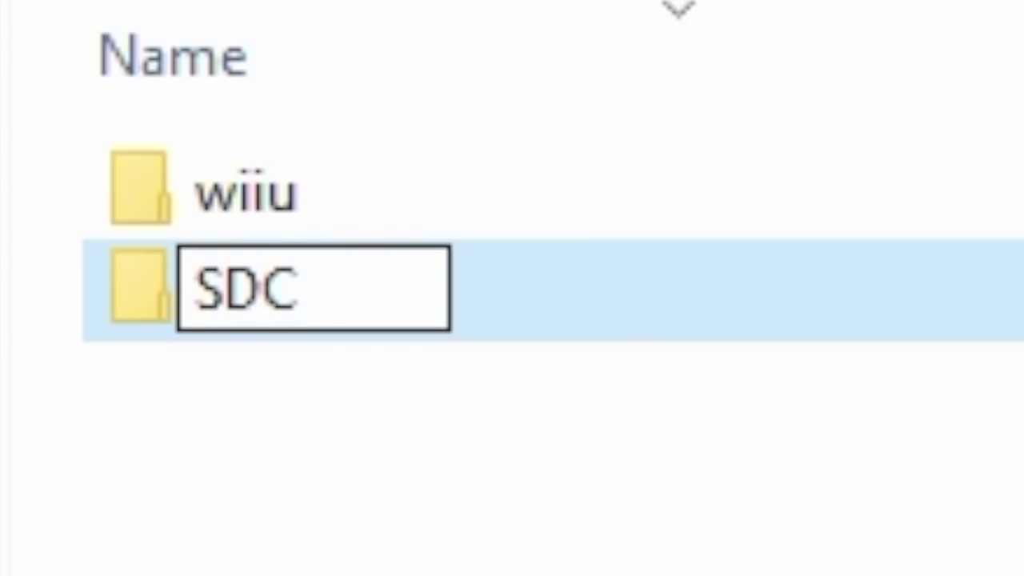
pyautogui.write('afiine')
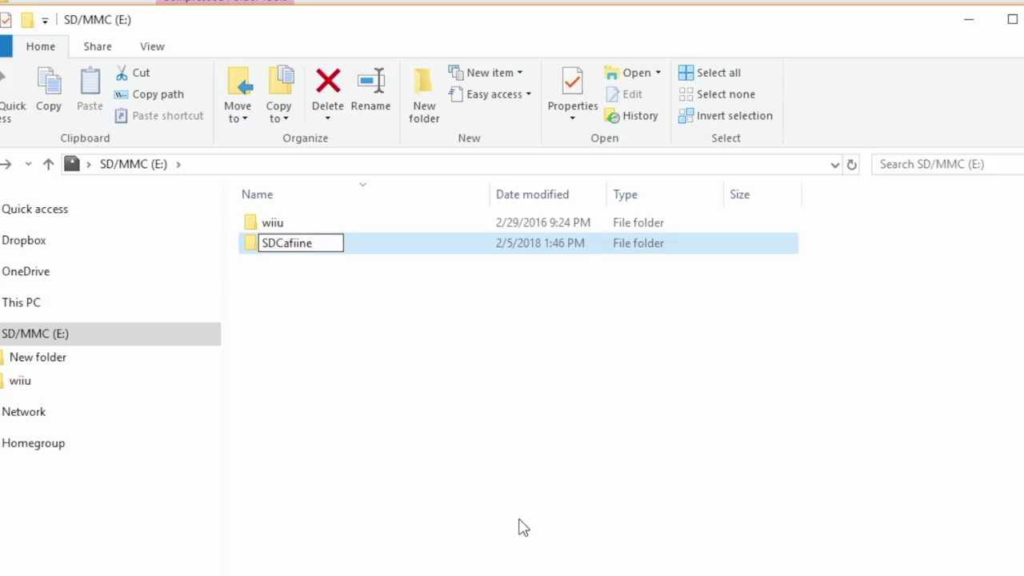
pyautogui.click(361, 347)
pyautogui.click(266, 253)
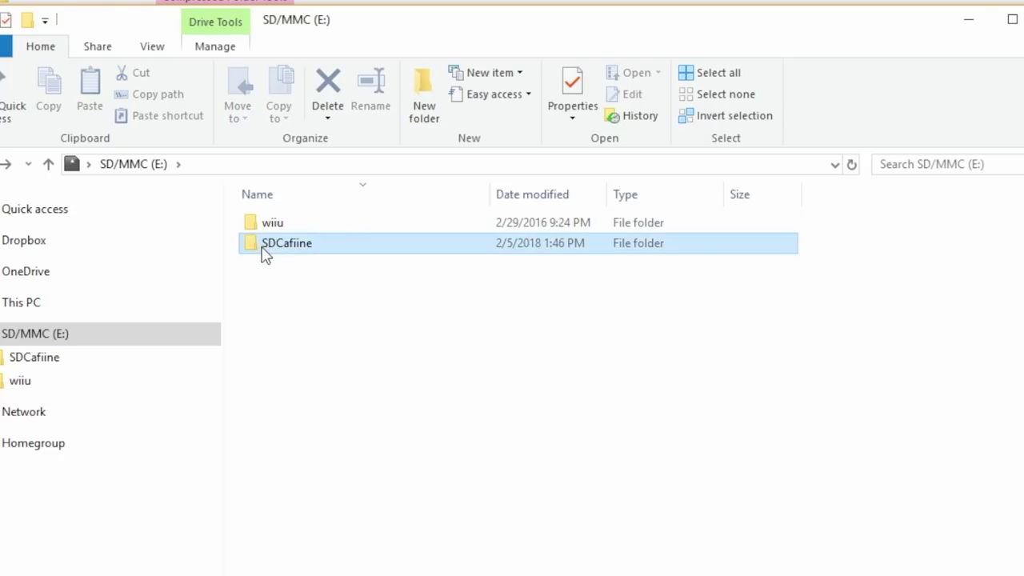
pyautogui.doubleClick(266, 253)
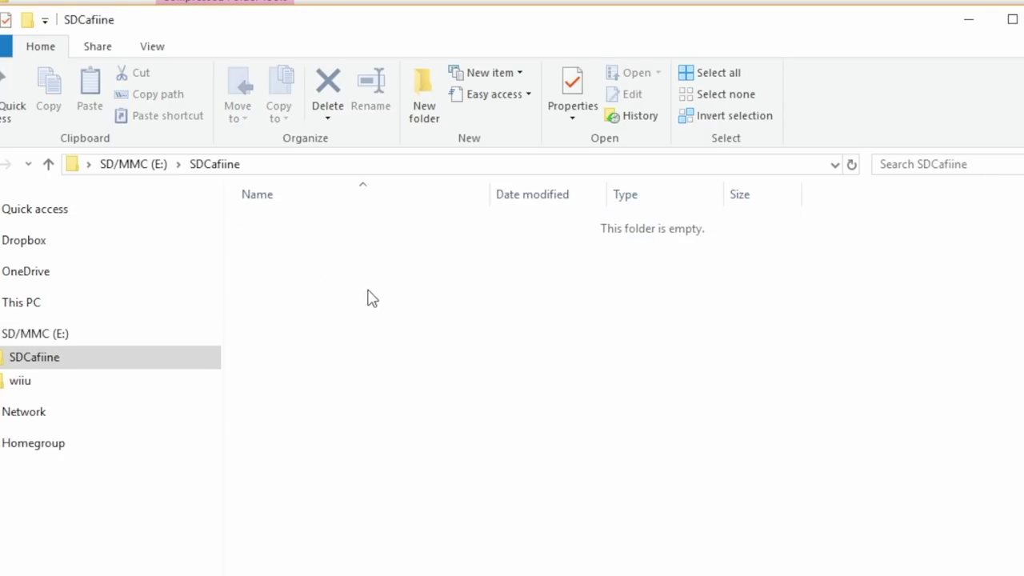
pyautogui.rightClick(334, 321)
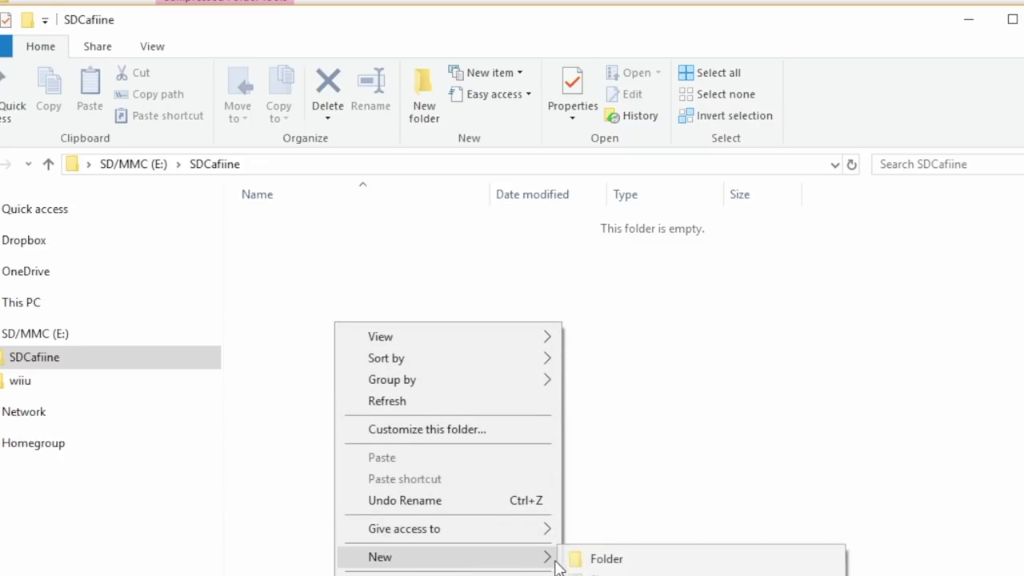
pyautogui.click(576, 559)
pyautogui.rightClick(327, 232)
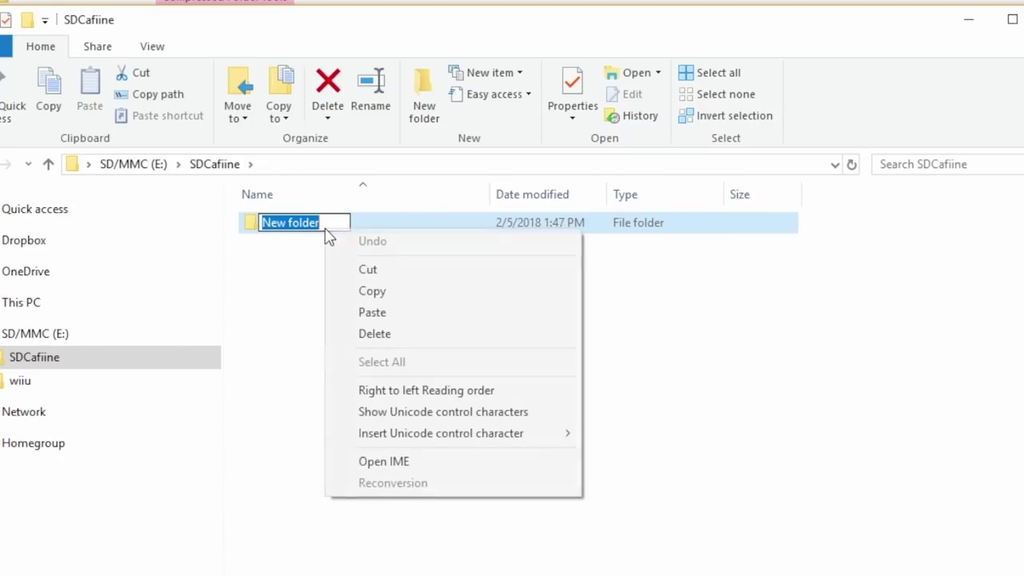
pyautogui.click(387, 314)
pyautogui.click(372, 309)
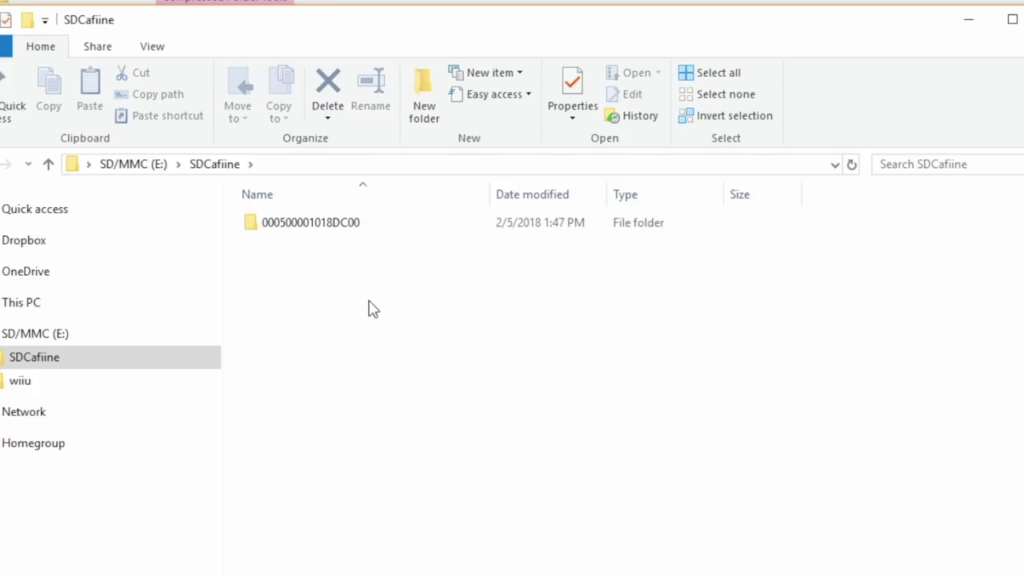
pyautogui.press('F2')
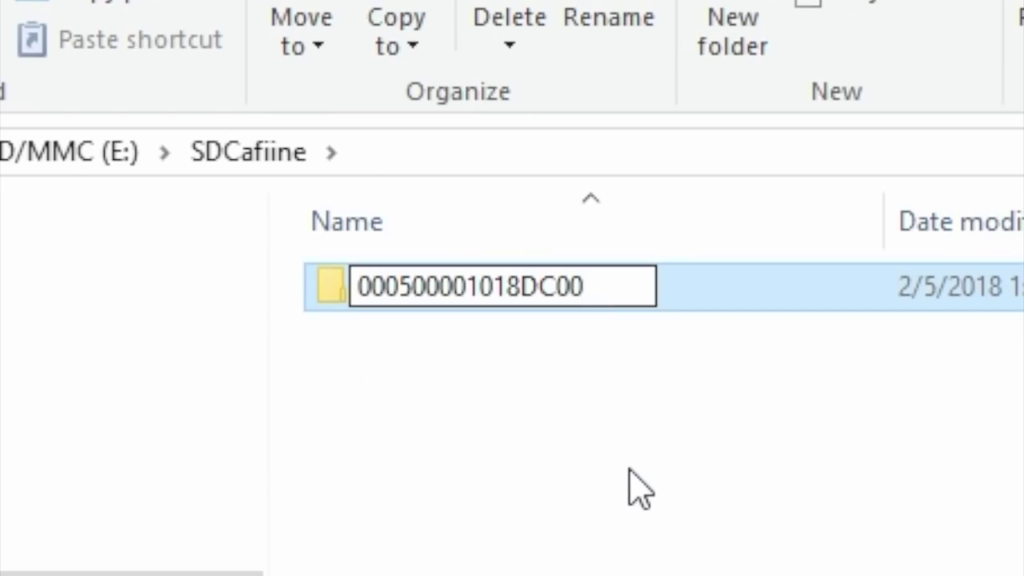
pyautogui.click(610, 471)
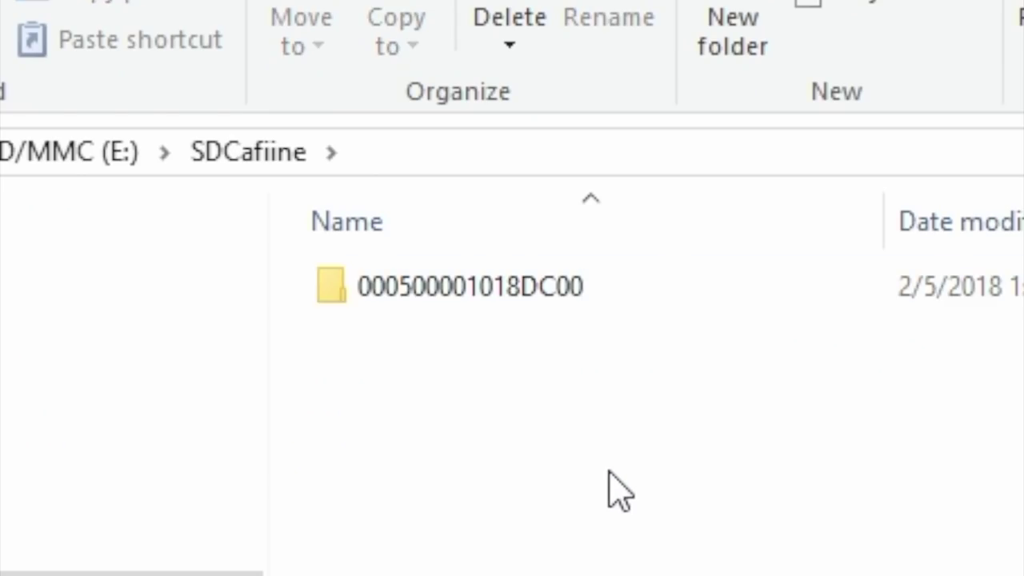
pyautogui.doubleClick(336, 285)
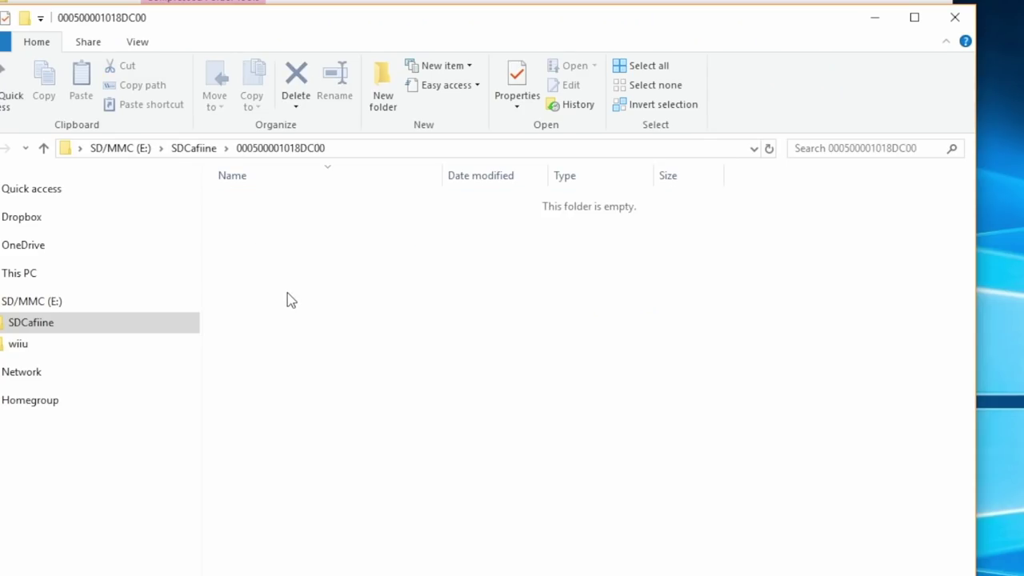
pyautogui.rightClick(317, 313)
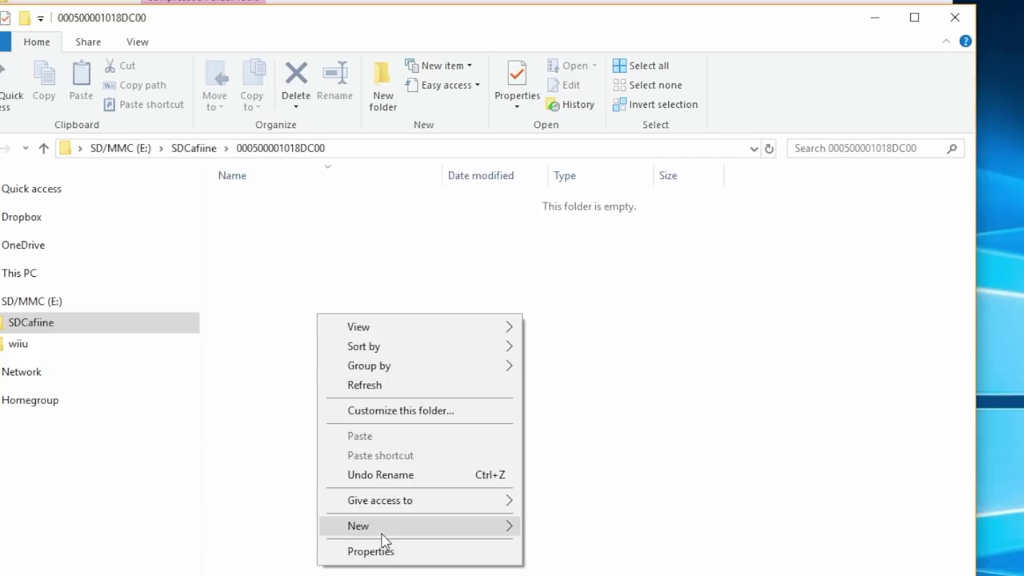
pyautogui.moveTo(432, 538)
pyautogui.click(539, 529)
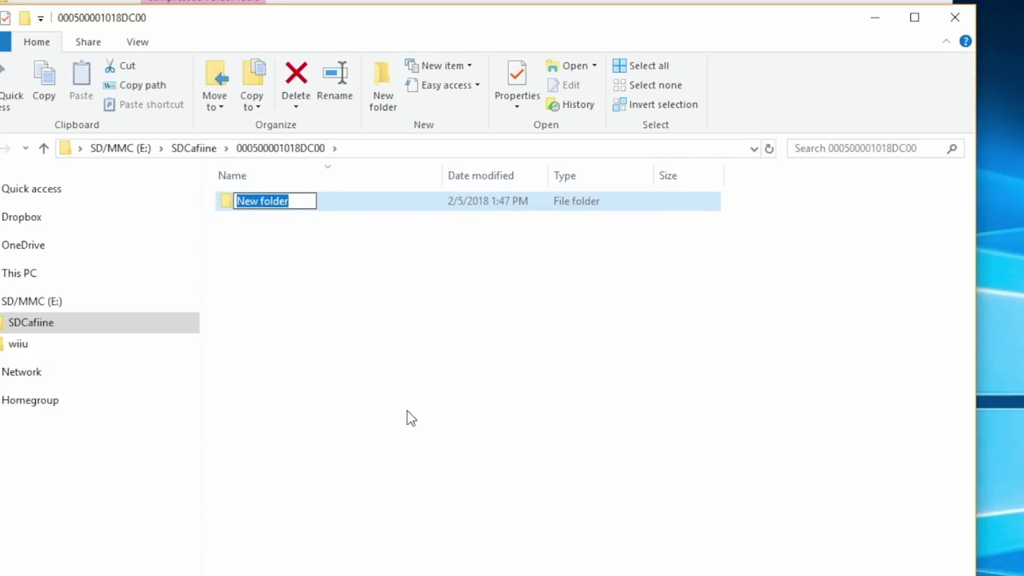
pyautogui.write('content')
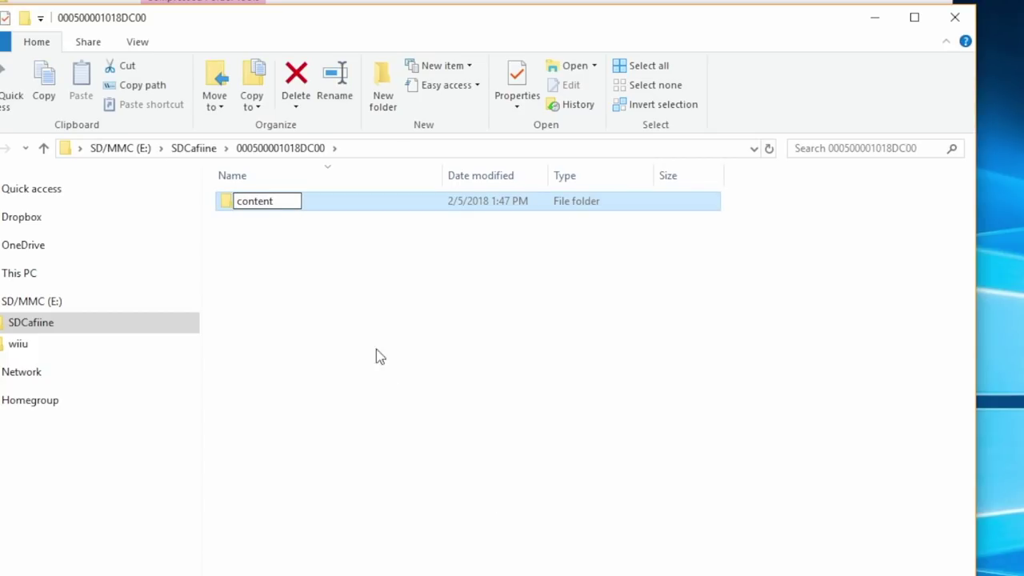
pyautogui.click(380, 356)
pyautogui.doubleClick(262, 201)
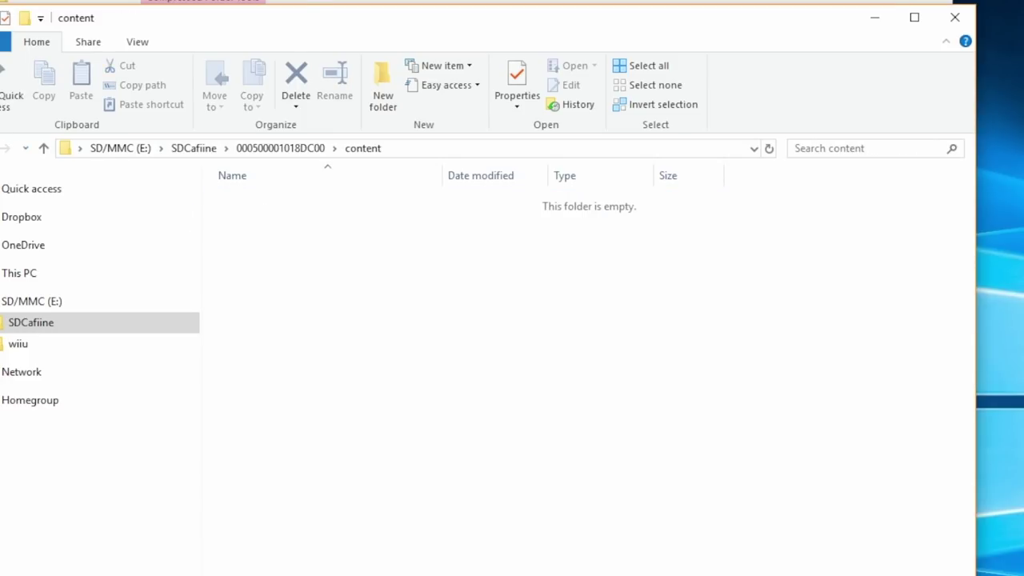
pyautogui.hotkey('alt', 'Up')
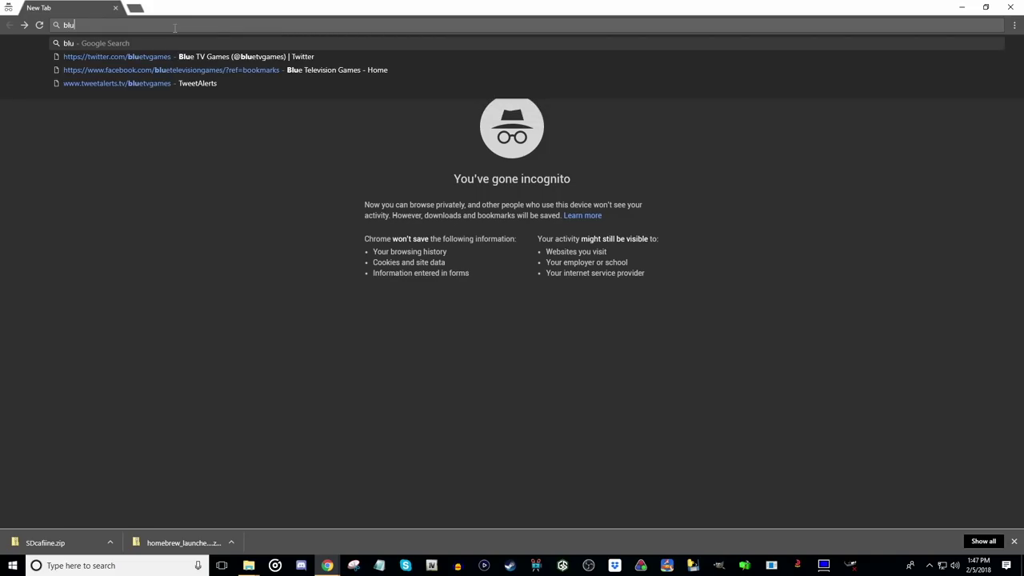
# - Go to the Blue Television Games channel and open the DR. MARIO! Super Mario Maker Mod video
pyautogui.write('ete')
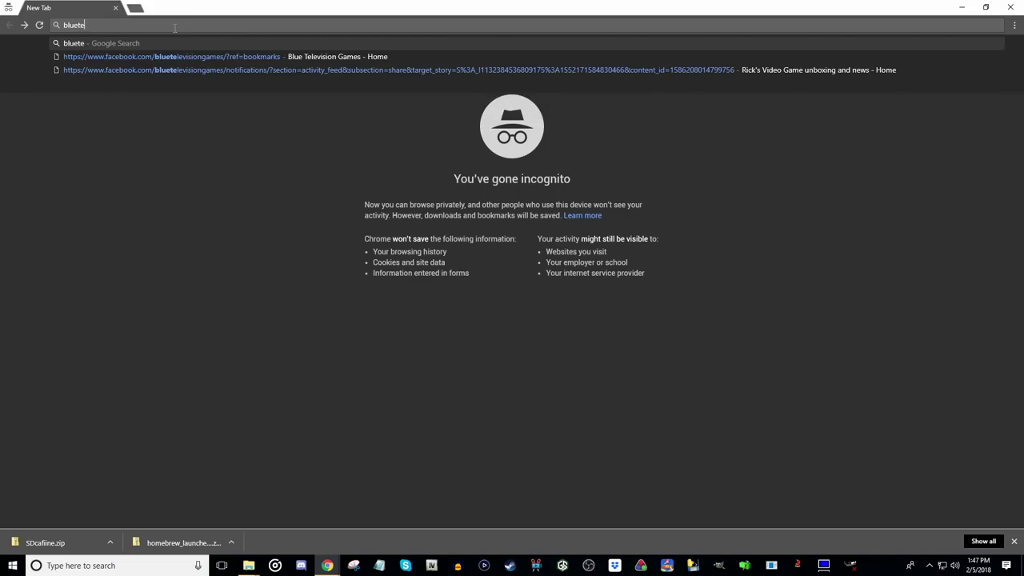
pyautogui.write('levisiongame')
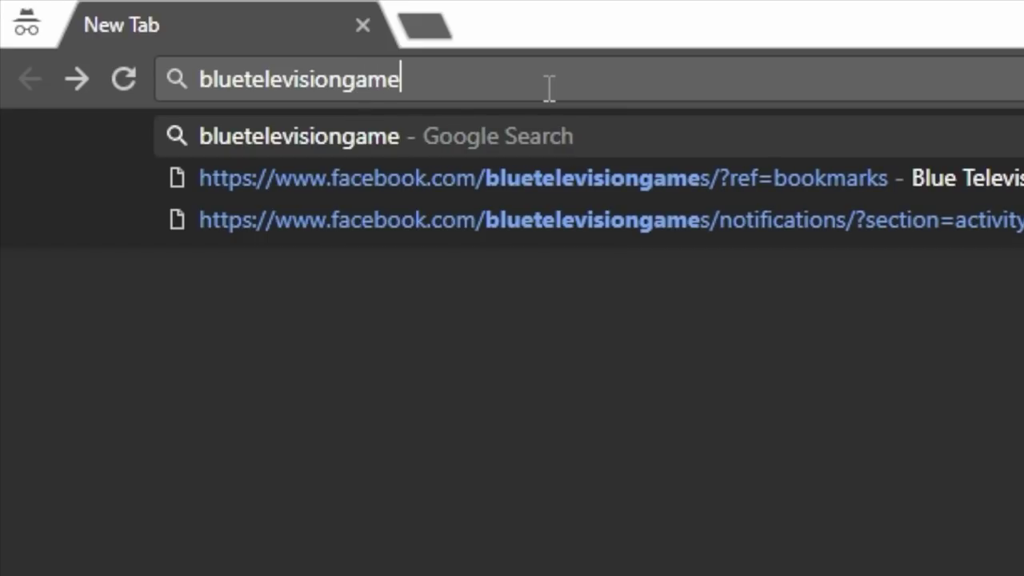
pyautogui.write('s.com')
pyautogui.press('Return')
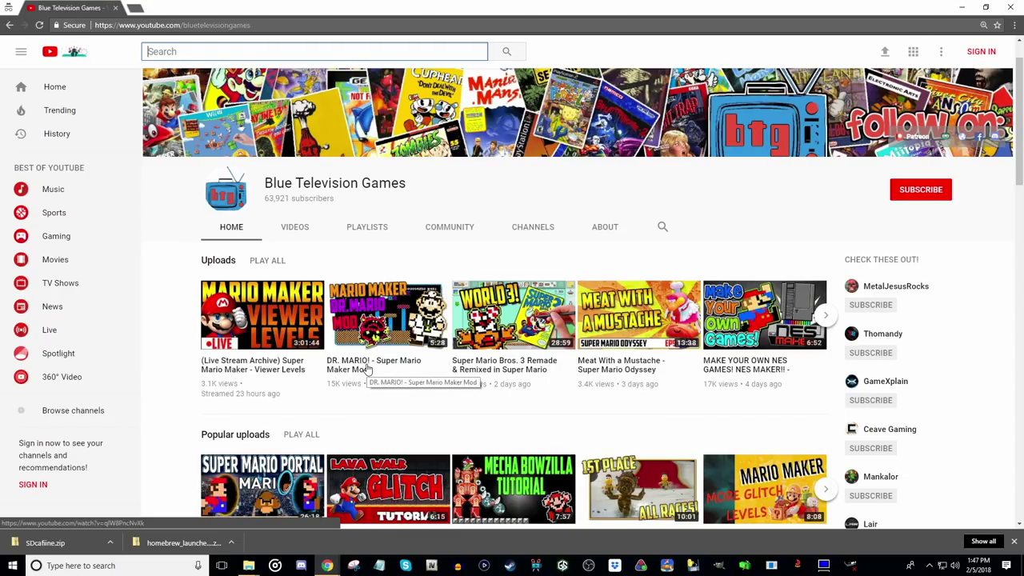
pyautogui.click(368, 366)
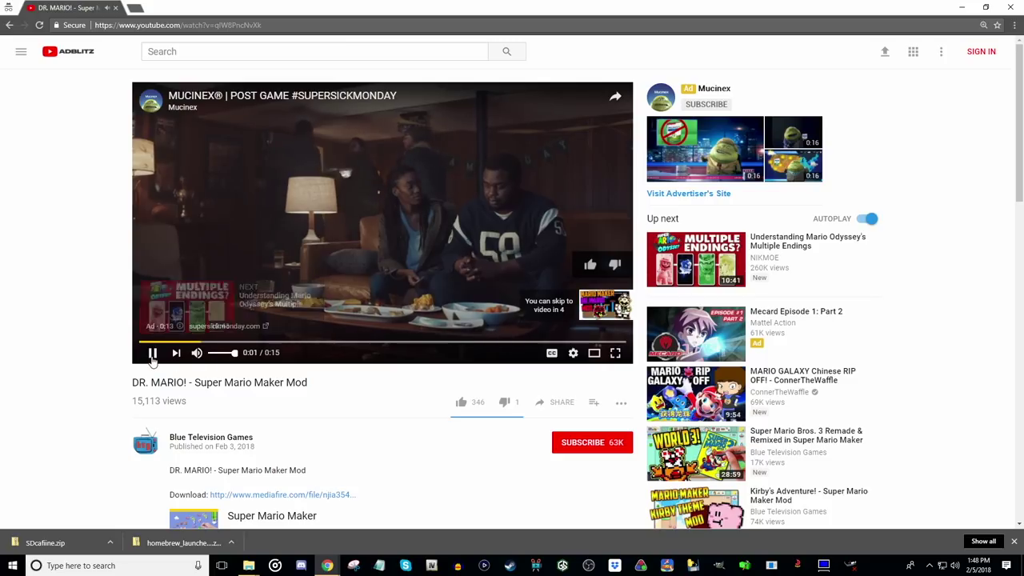
pyautogui.click(151, 354)
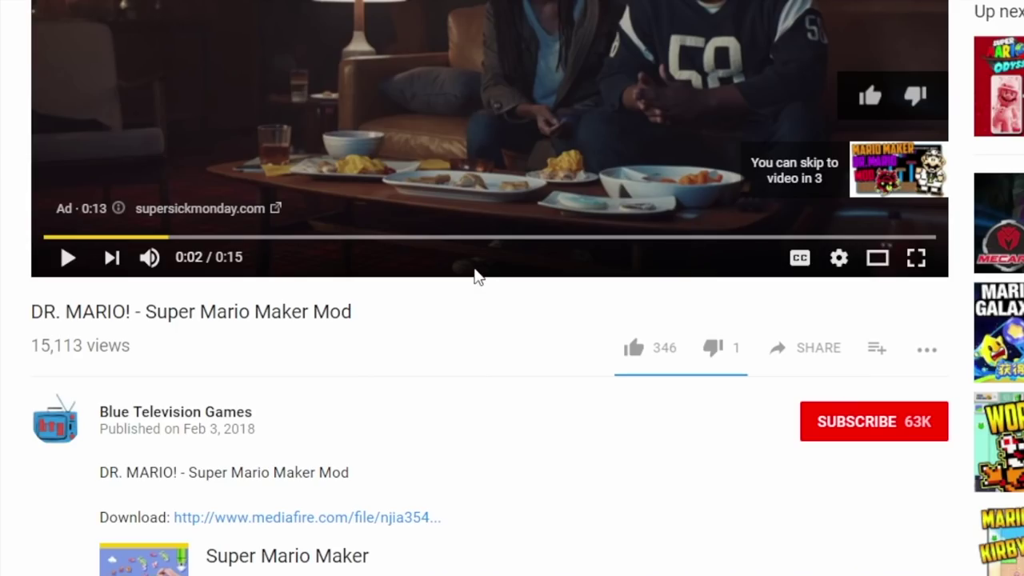
# - Follow the description's MediaFire link and download Dr. Mario Mod.zip
pyautogui.scroll(-4, 478, 276)
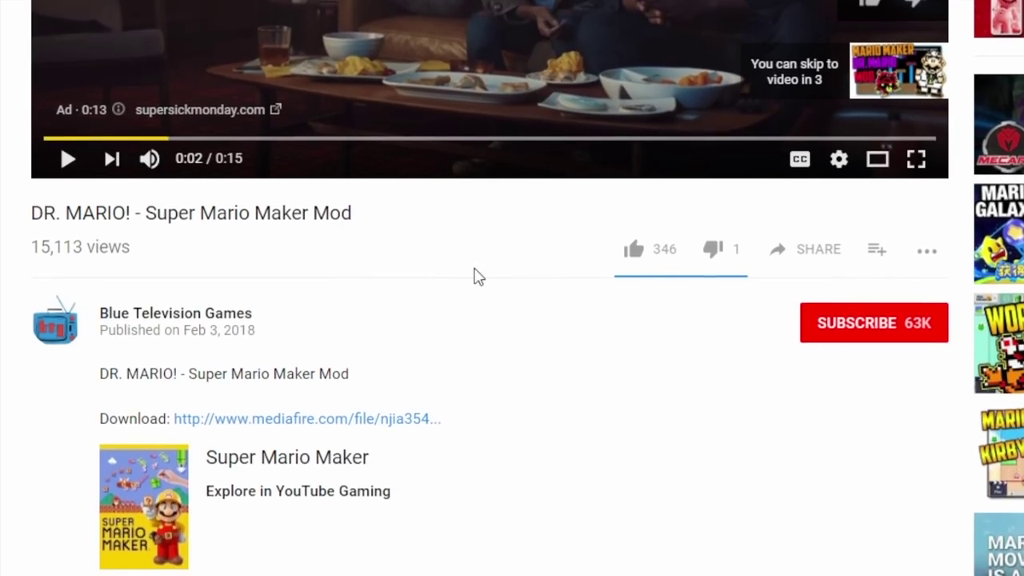
pyautogui.scroll(-1, 478, 276)
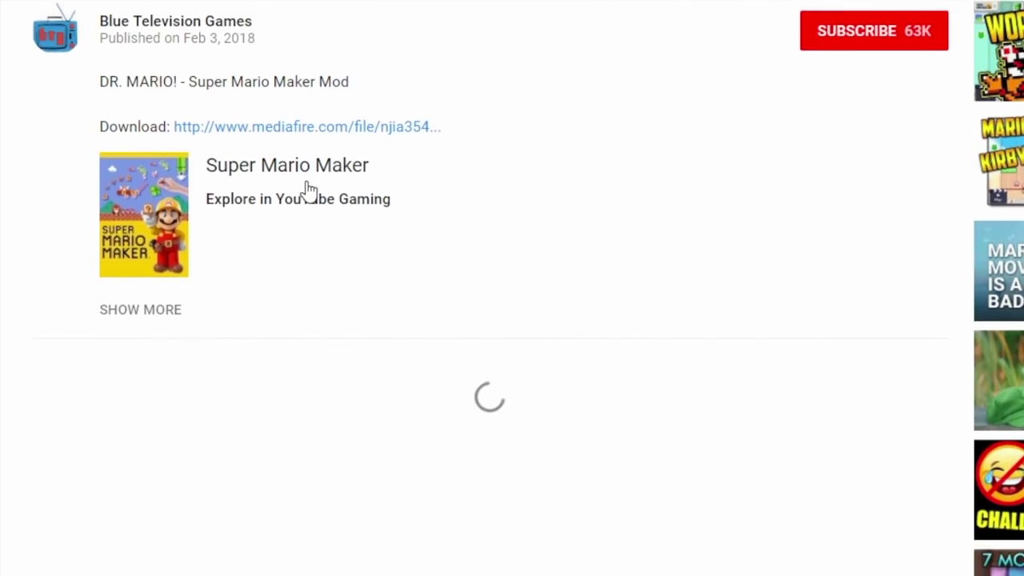
pyautogui.click(224, 136)
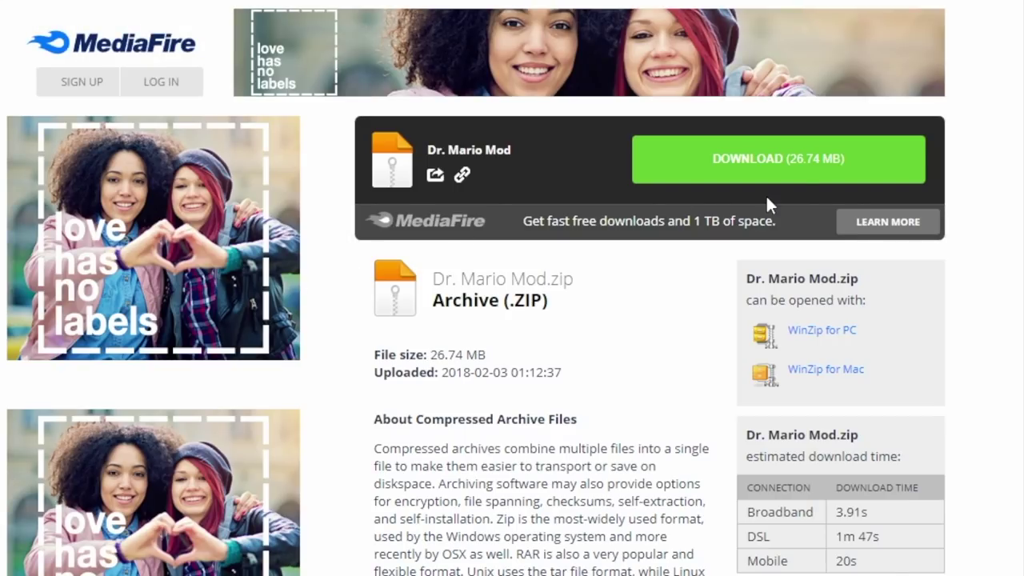
pyautogui.click(795, 165)
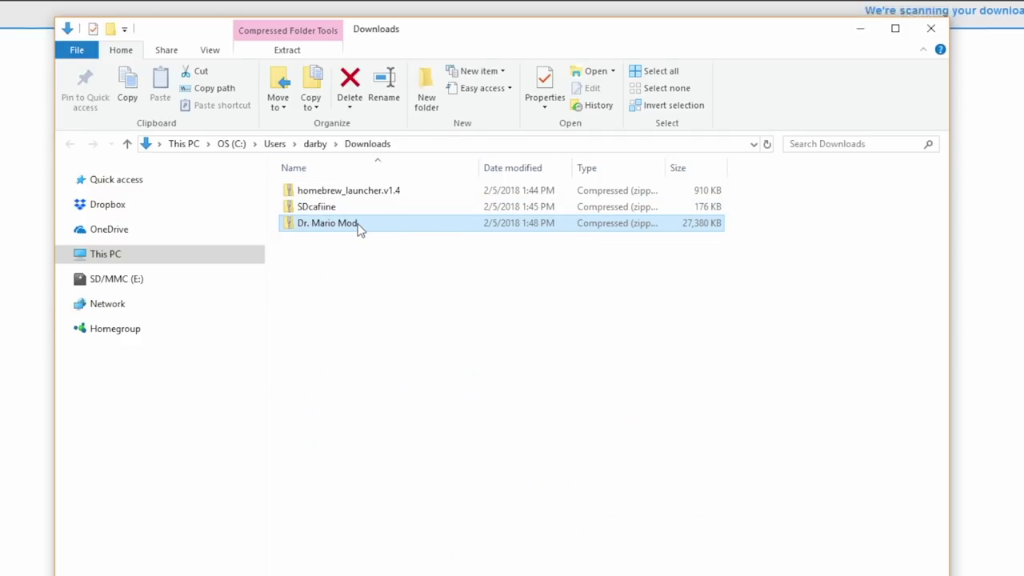
# - Extract Dr. Mario Mod.zip and open the inner Dr. Mario Mod folder
pyautogui.rightClick(359, 226)
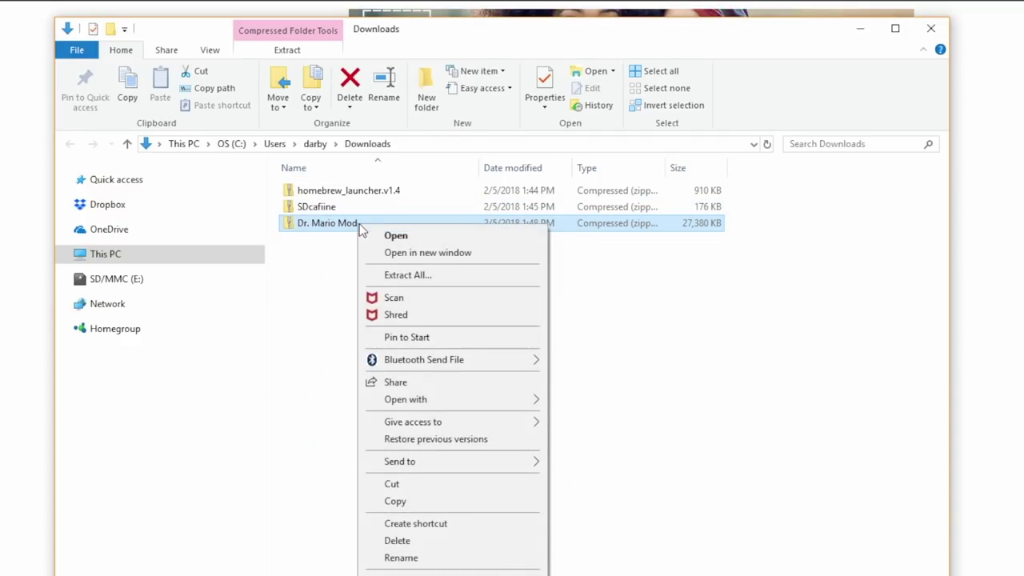
pyautogui.click(395, 275)
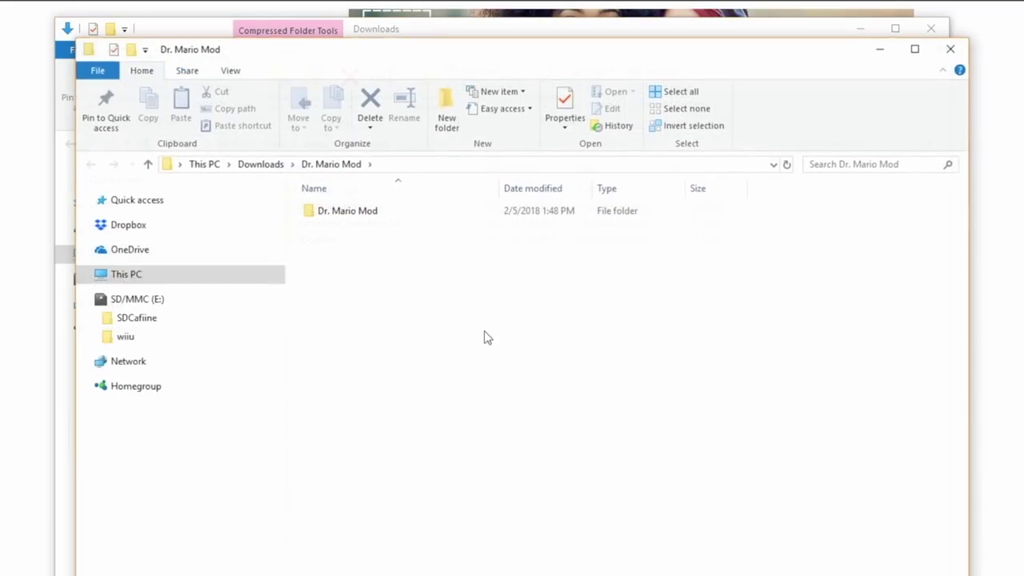
pyautogui.doubleClick(346, 213)
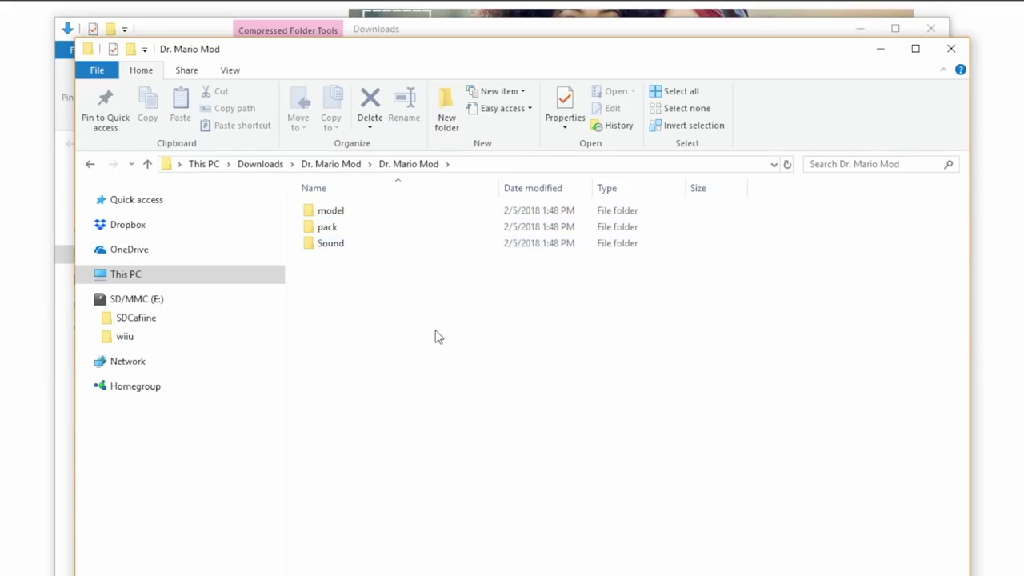
# - Select the model, pack and Sound folders and copy them
pyautogui.moveTo(350, 282); pyautogui.dragTo(317, 213)
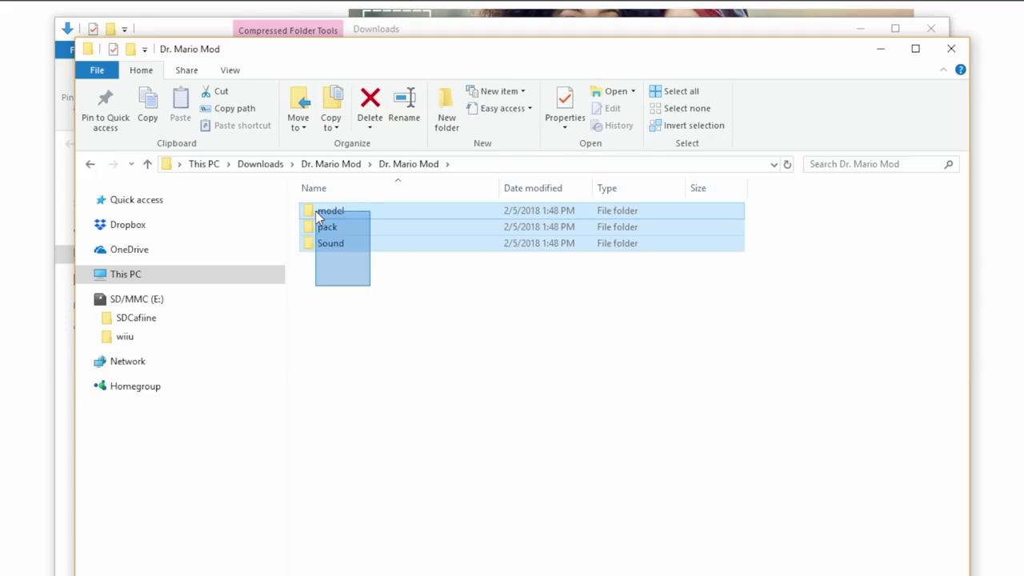
pyautogui.rightClick(318, 216)
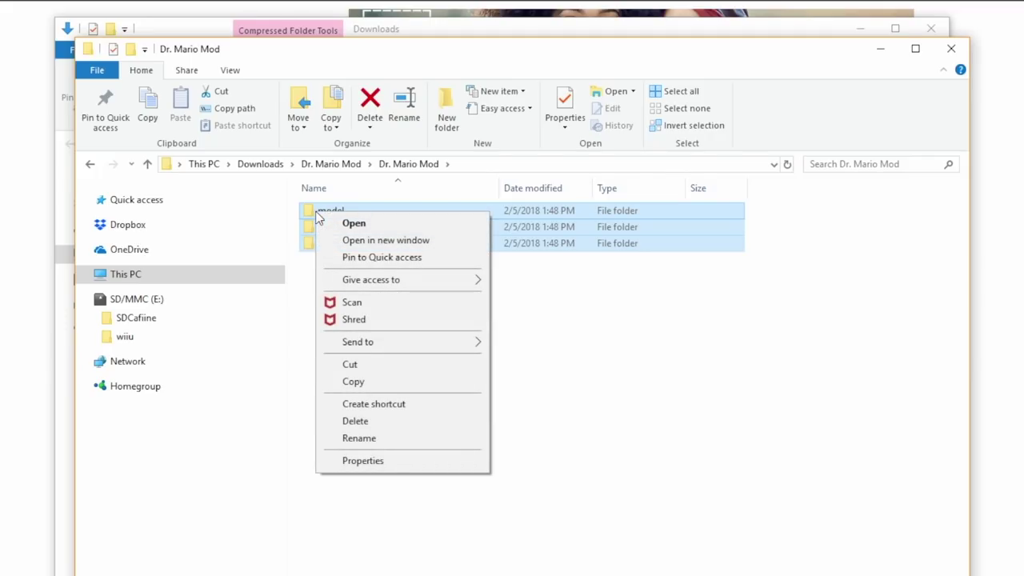
pyautogui.click(372, 380)
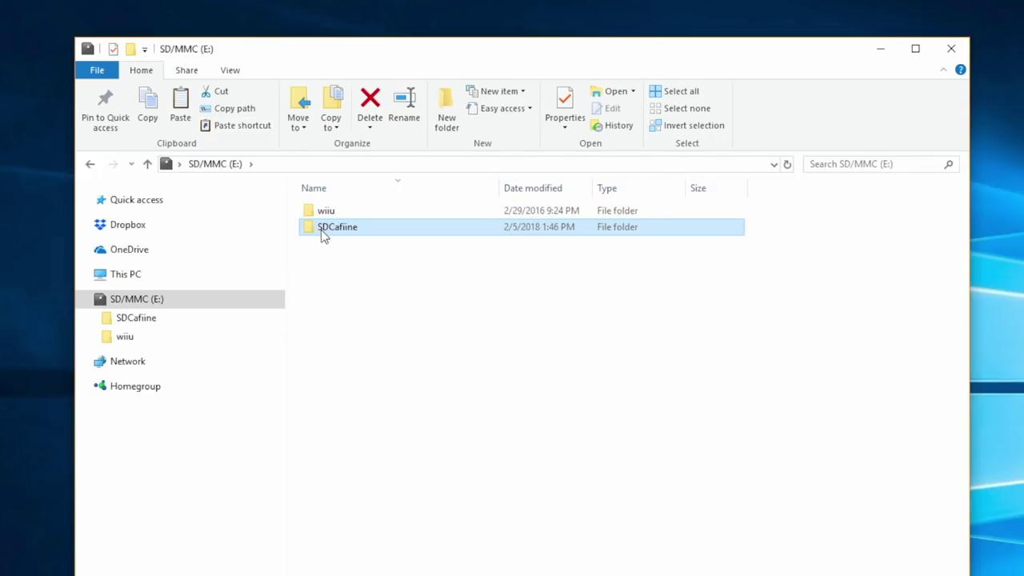
pyautogui.doubleClick(320, 229)
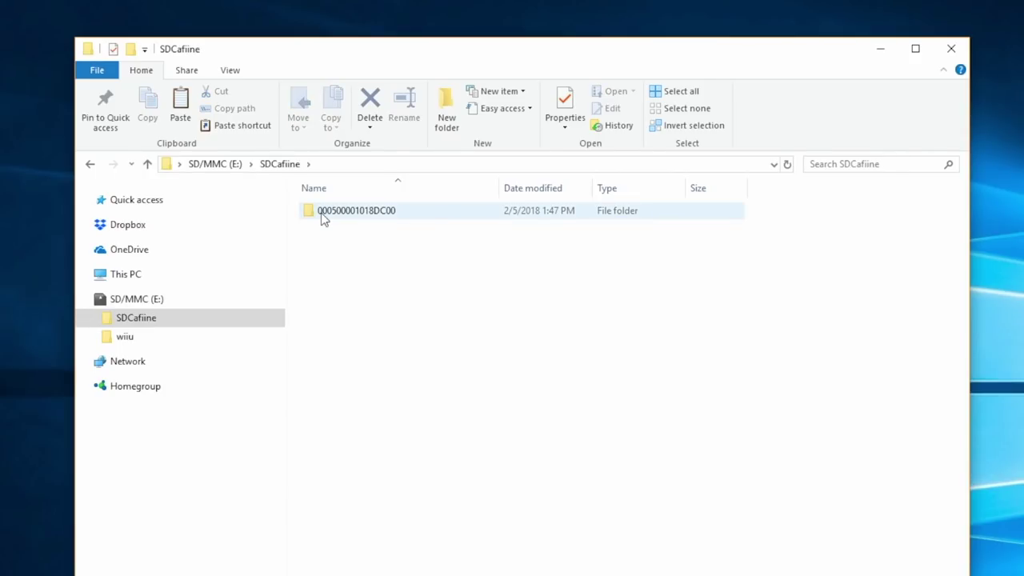
pyautogui.doubleClick(323, 216)
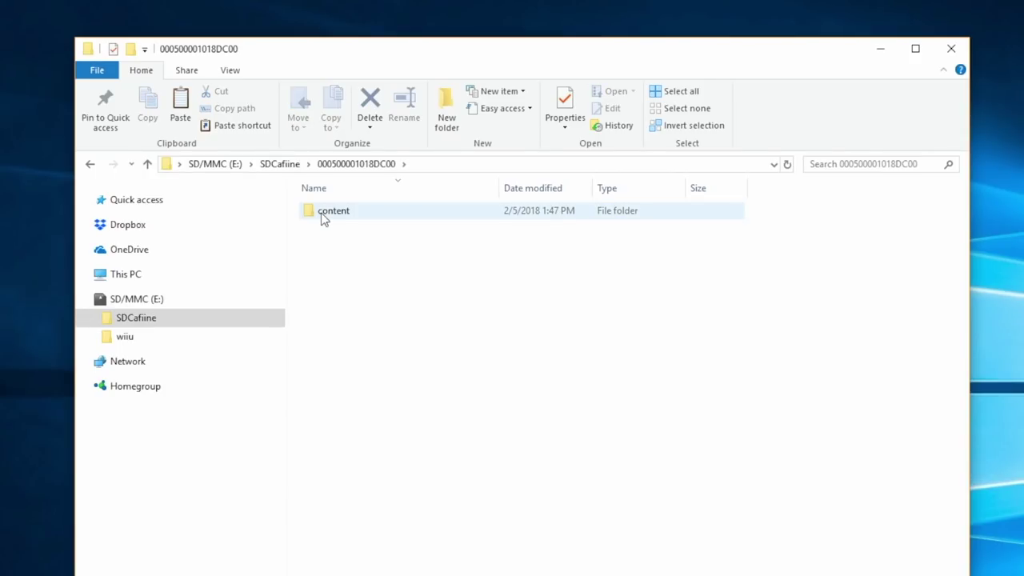
pyautogui.doubleClick(324, 219)
pyautogui.rightClick(370, 263)
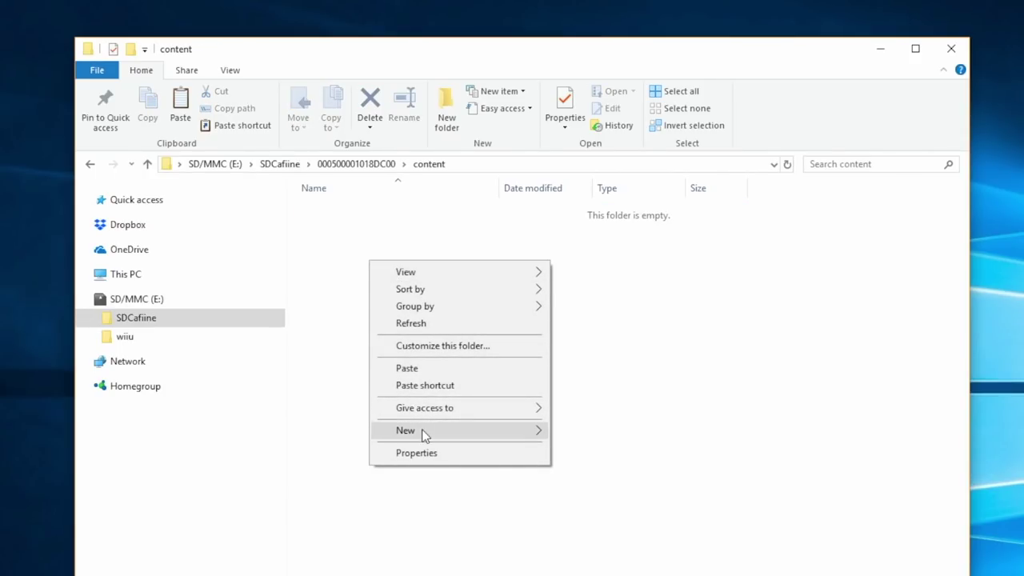
pyautogui.click(406, 368)
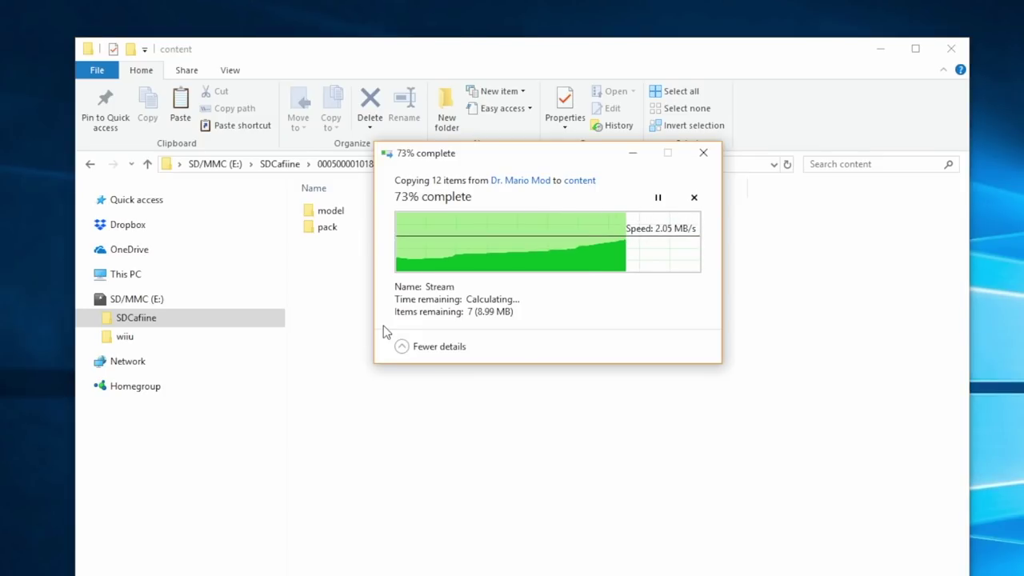
# - Check the pasted model folder's files, then return to the content folder
pyautogui.click(367, 310)
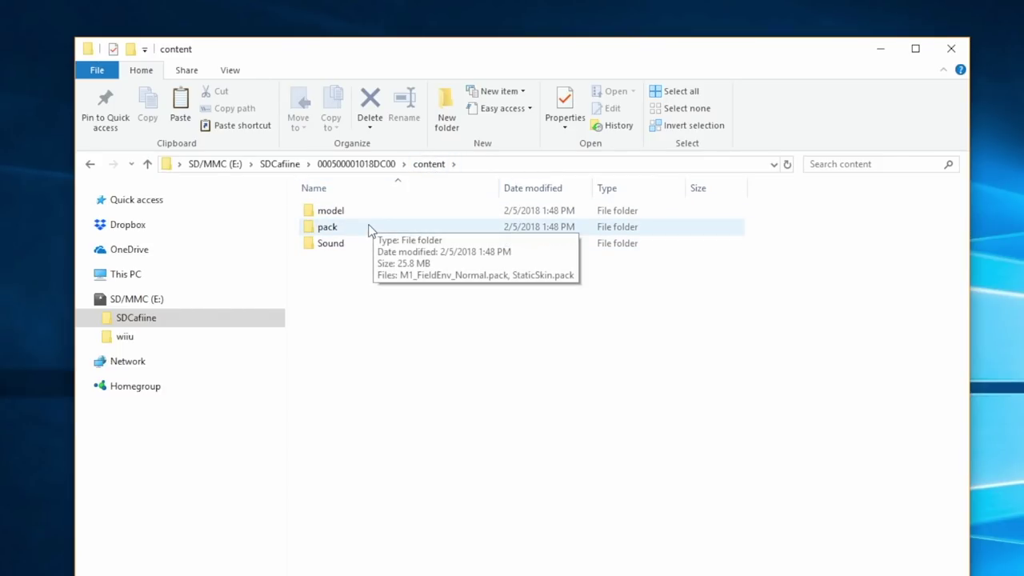
pyautogui.doubleClick(349, 211)
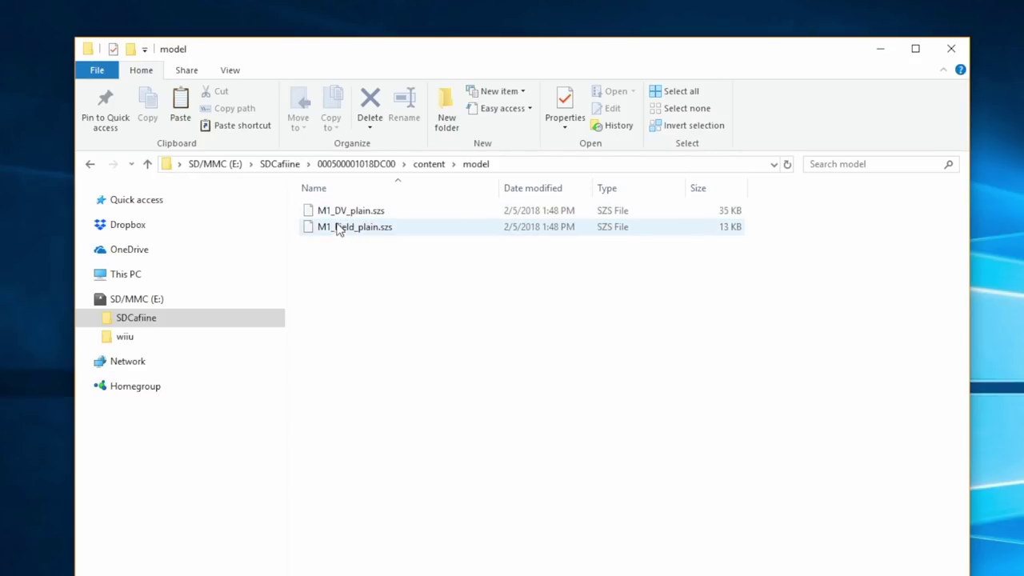
pyautogui.click(91, 164)
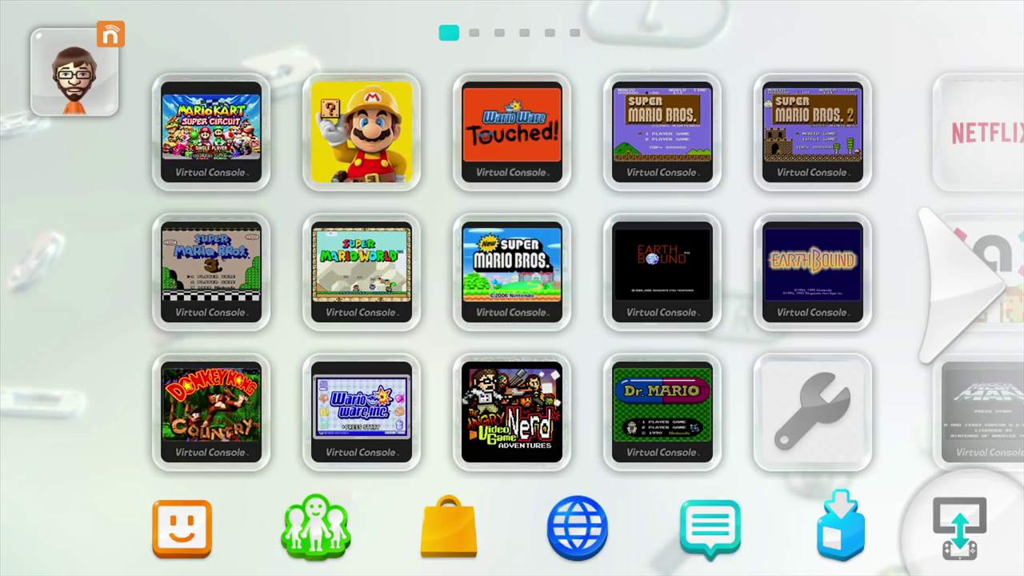
# - Launch the Wii U Internet Browser and enter the address u.drg.li
pyautogui.press('Return')
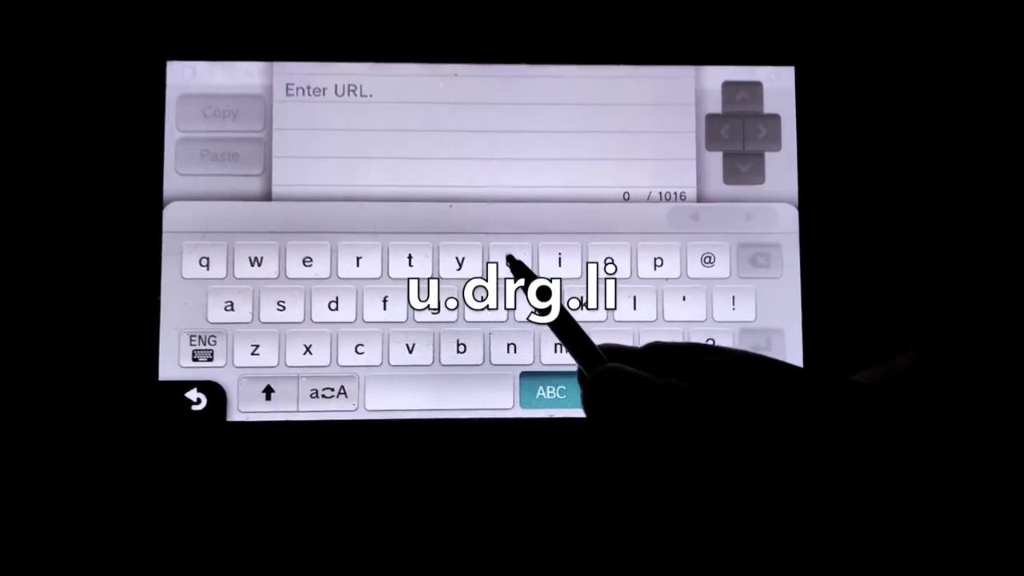
pyautogui.write('u.')
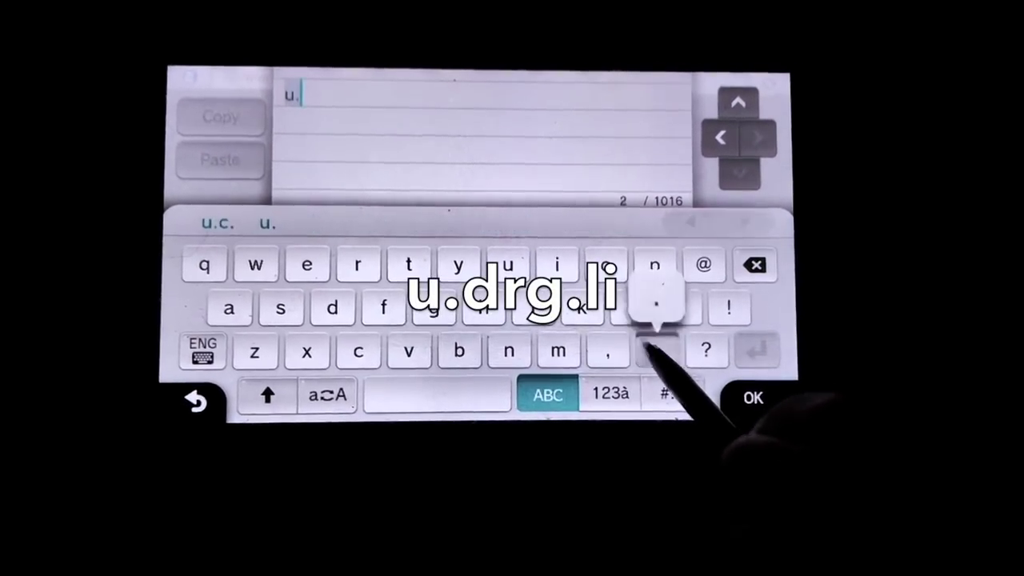
pyautogui.write('dr')
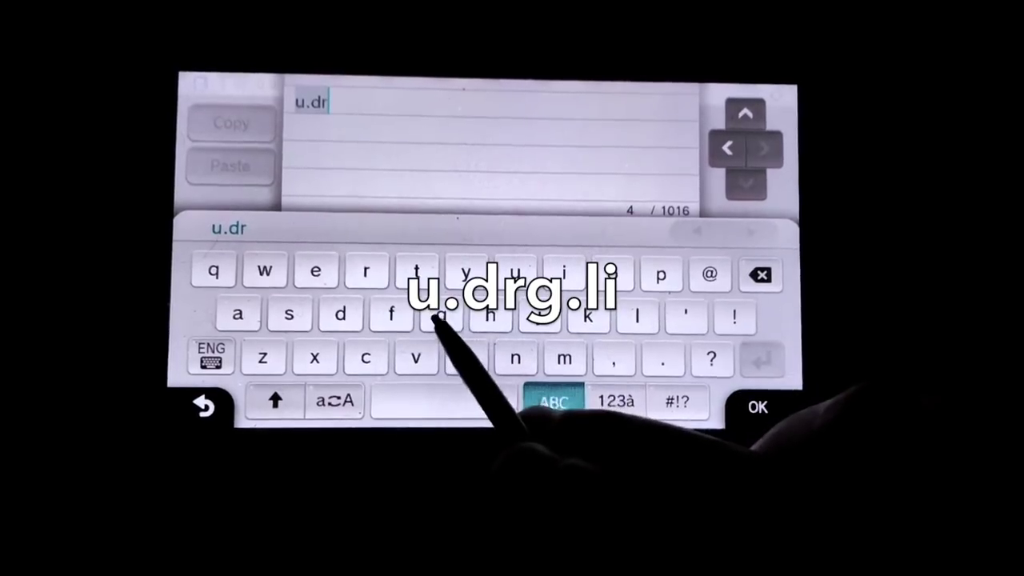
pyautogui.write('g.')
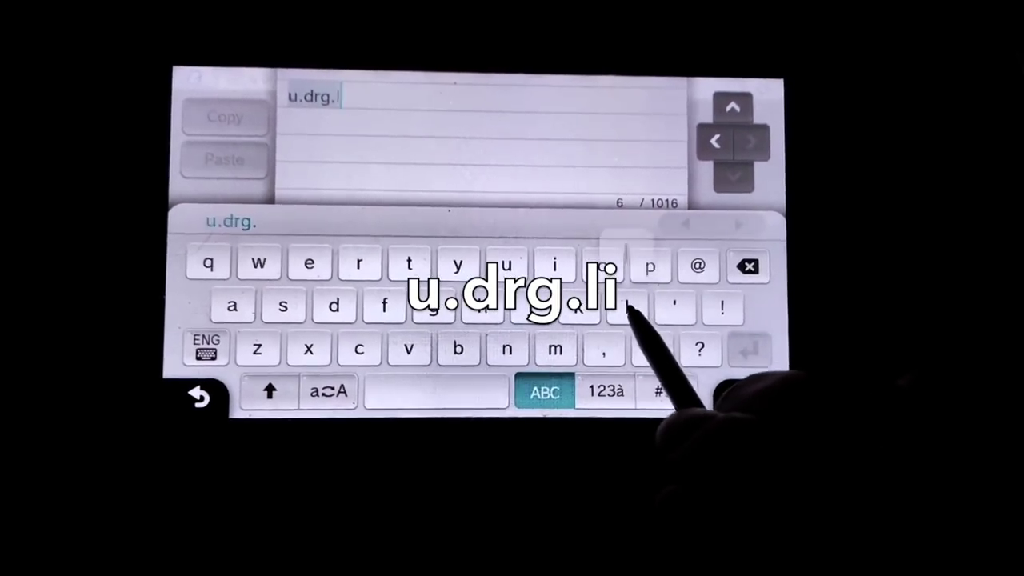
pyautogui.write('li')
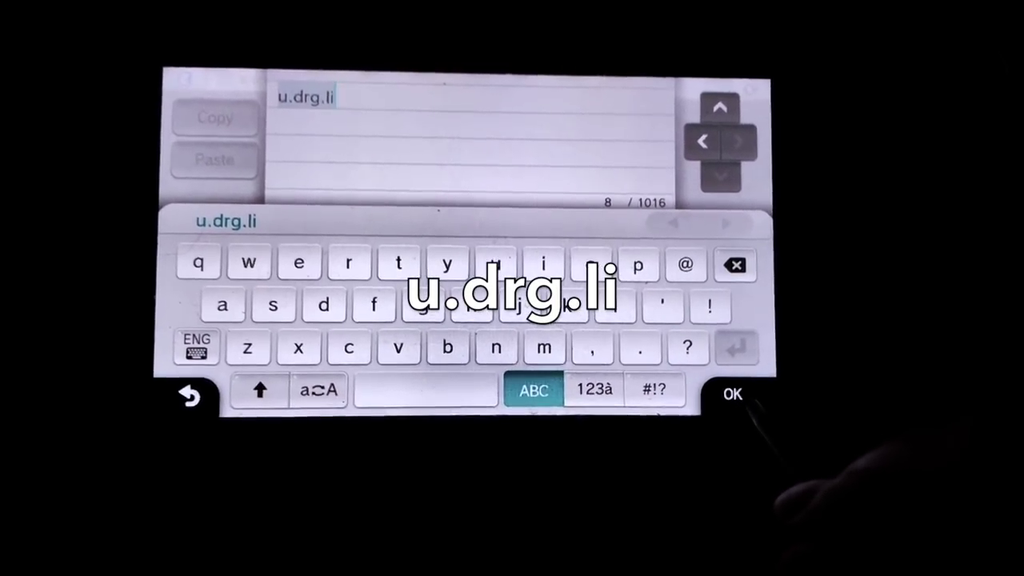
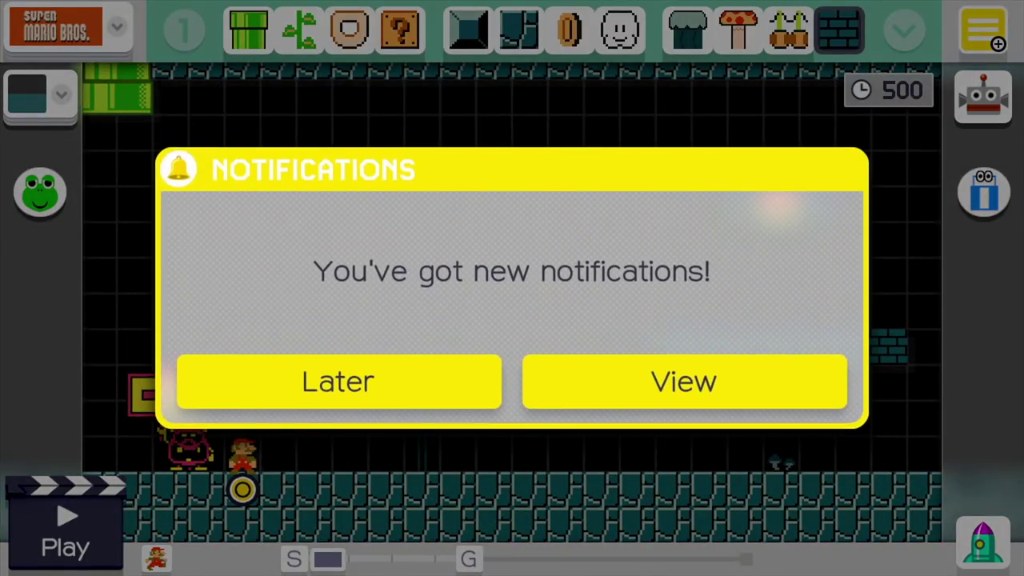
# - Set the Ground theme, then play-test by jumping onto the bricks and bumping the ? block for a coin
pyautogui.press('Escape')
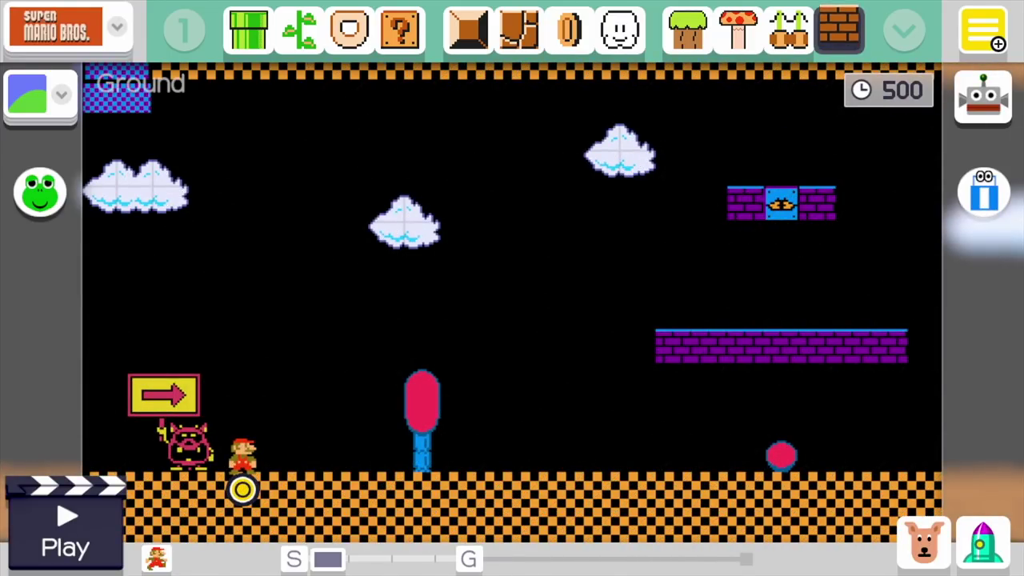
pyautogui.press('-')
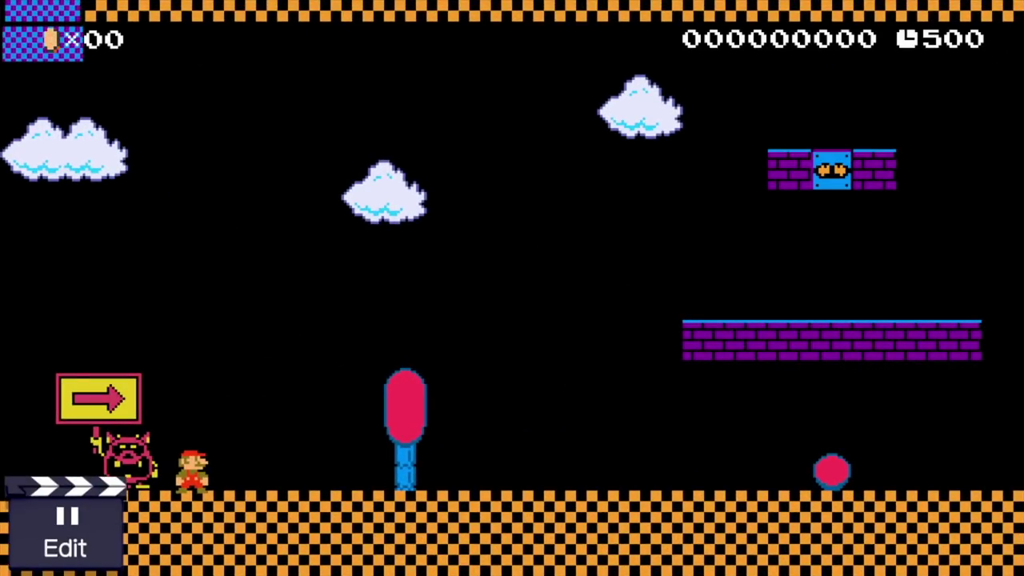
pyautogui.press('Right')
pyautogui.press('a')
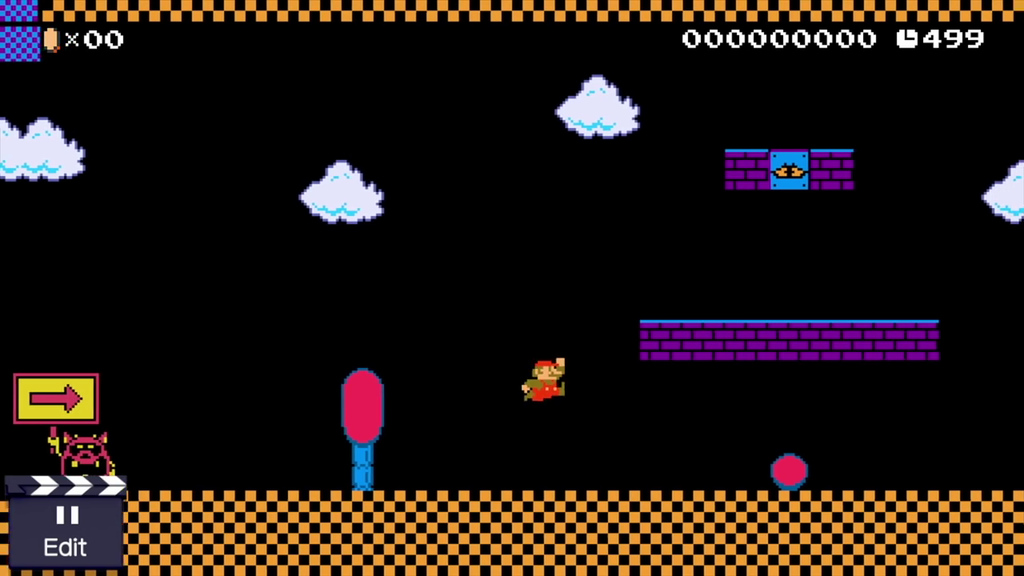
pyautogui.press('a')
pyautogui.press('-')
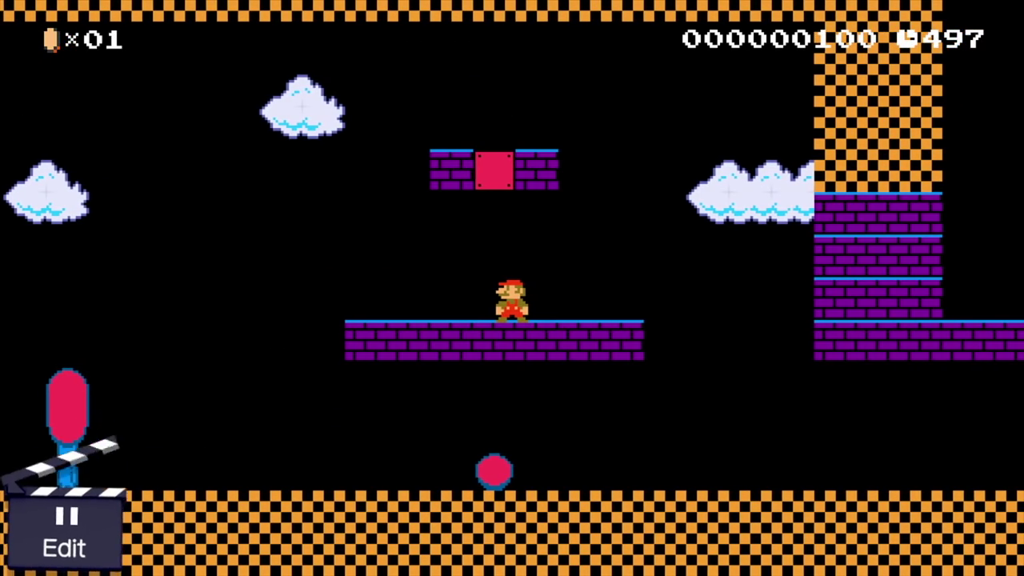
# - Place Bowser-like, orange and red enemies on the brick platforms and the ground
pyautogui.press('x')
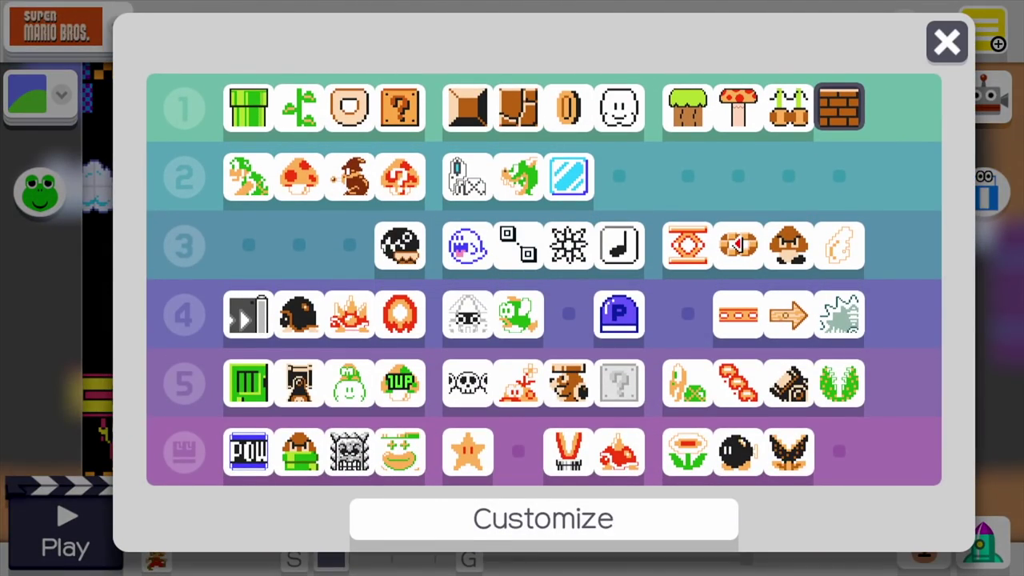
pyautogui.click(519, 176)
pyautogui.click(768, 296)
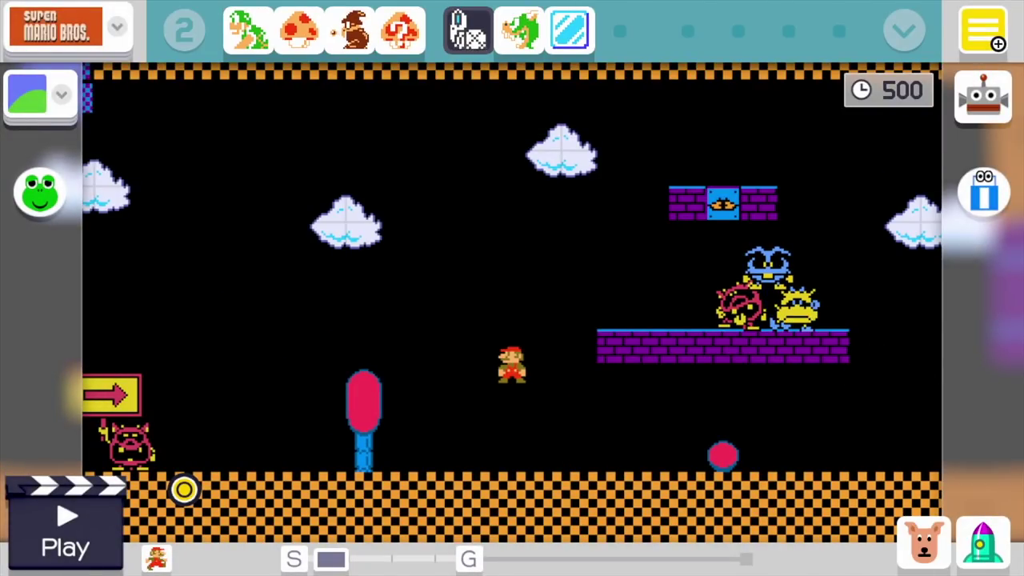
pyautogui.click(690, 452)
pyautogui.hscroll(5, 511, 288)
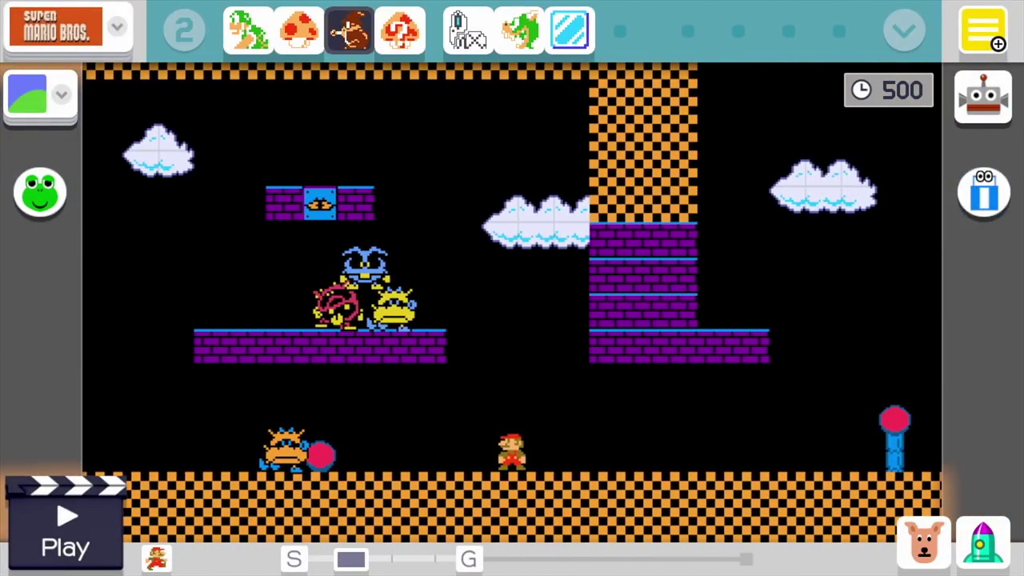
pyautogui.hscroll(1, 512, 288)
pyautogui.click(681, 304)
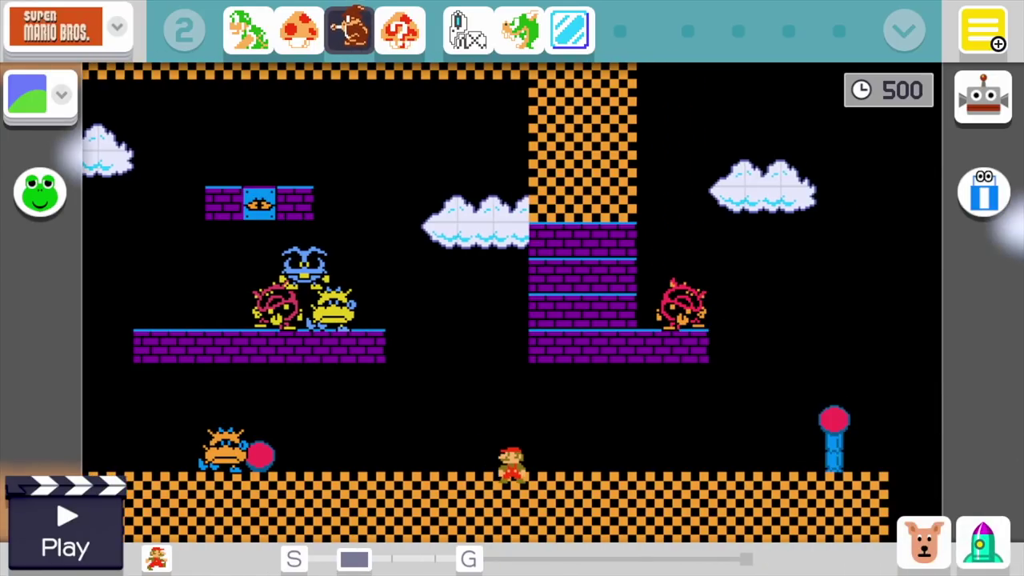
# - Add a green Koopa and a mushroom by the red ball, then briefly play-test the course
pyautogui.hscroll(1, 512, 288)
pyautogui.click(832, 444)
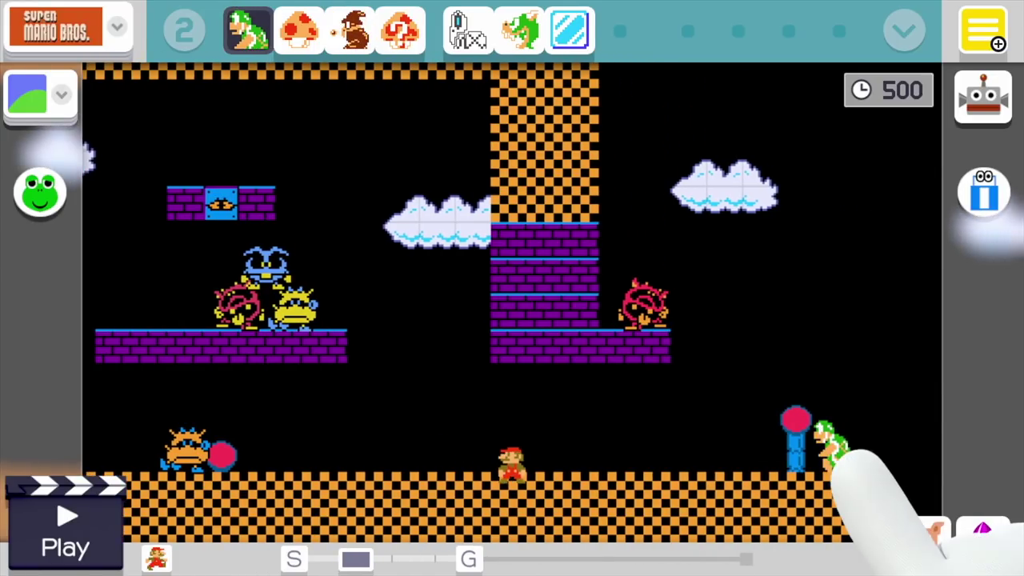
pyautogui.click(299, 30)
pyautogui.click(866, 417)
pyautogui.hscroll(-10, 512, 288)
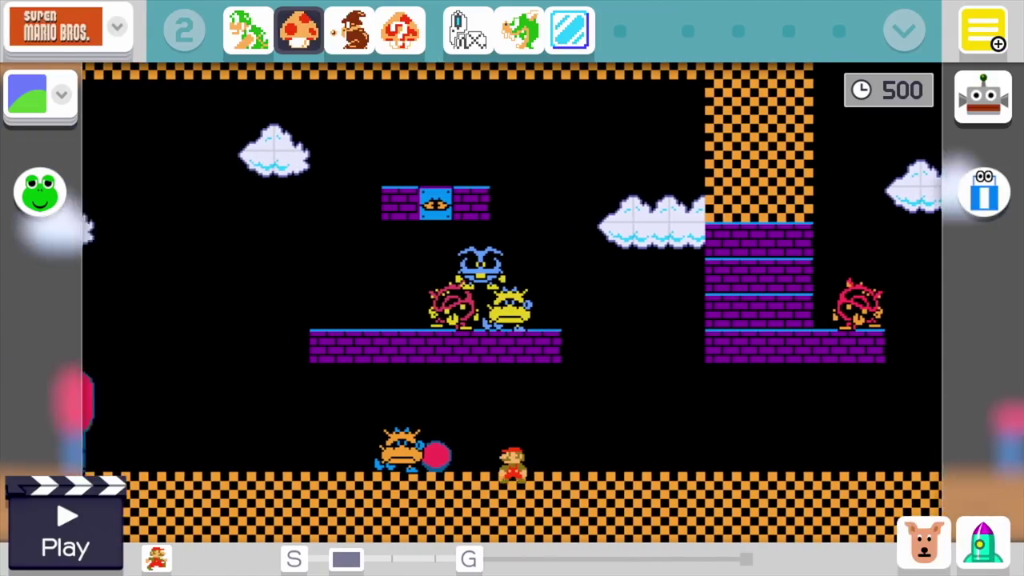
pyautogui.click(66, 524)
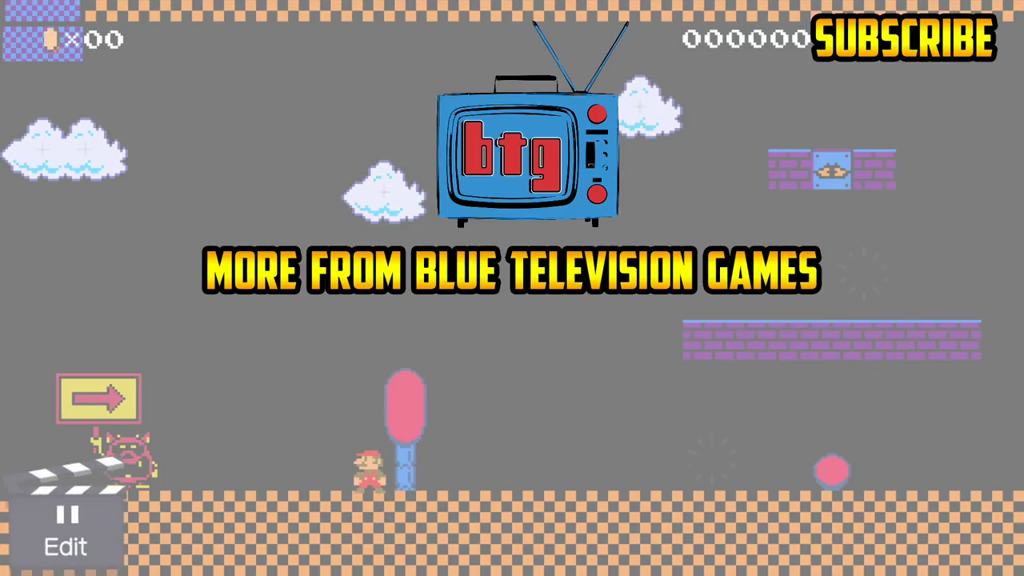
pyautogui.click(66, 528)
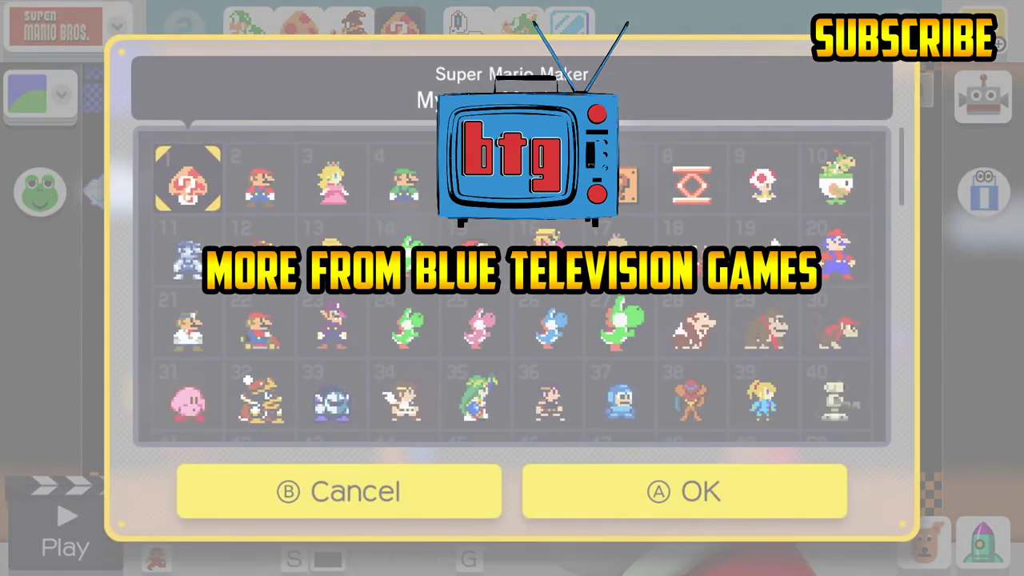
# - Choose the Dr. Mario costume (21) in the Mystery Mushroom picker and confirm it
pyautogui.click(243, 489)
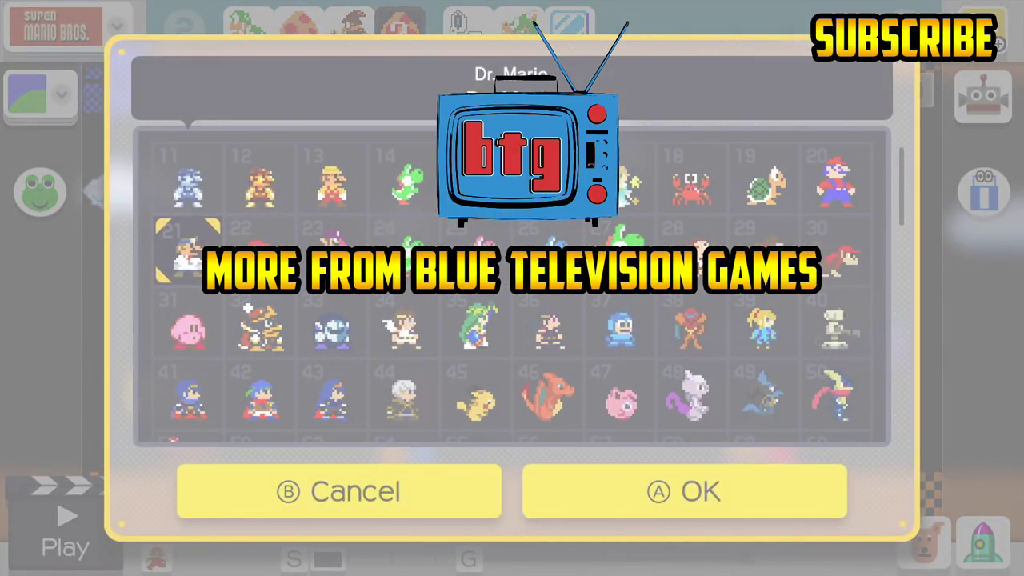
pyautogui.press('Escape')
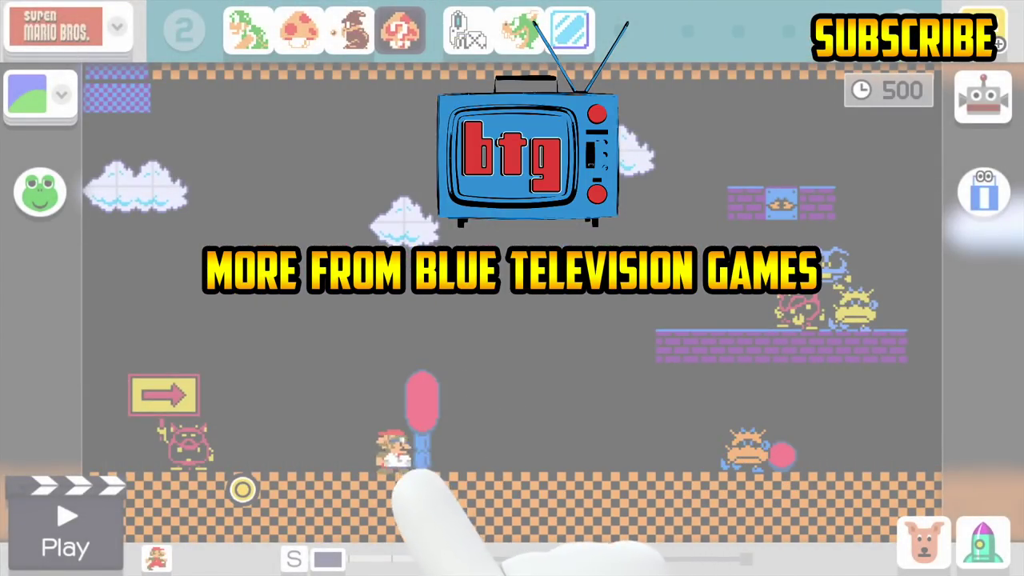